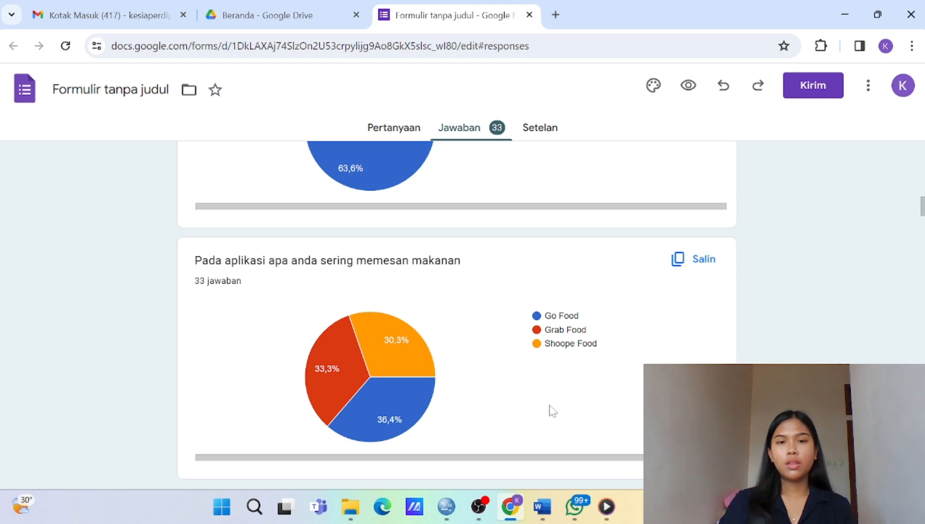
Step: Examine the response counts for Shoope Food, Grab Food and Go Food in the food-ordering application pie chart
{"action": "scroll", "coordinate": [551, 410], "scroll_direction": "down", "scroll_amount": 1}
{"action": "mouse_move", "coordinate": [397, 337]}
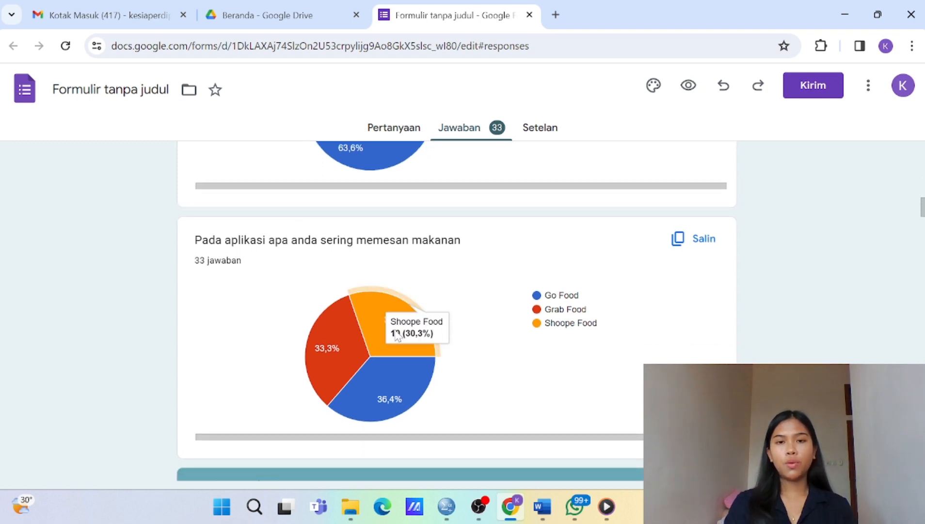
{"action": "mouse_move", "coordinate": [318, 335]}
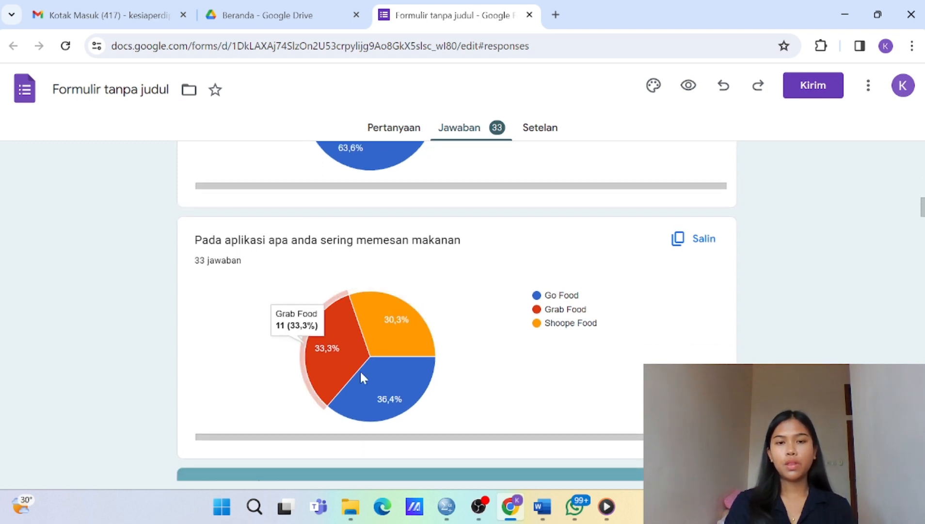
{"action": "mouse_move", "coordinate": [373, 393]}
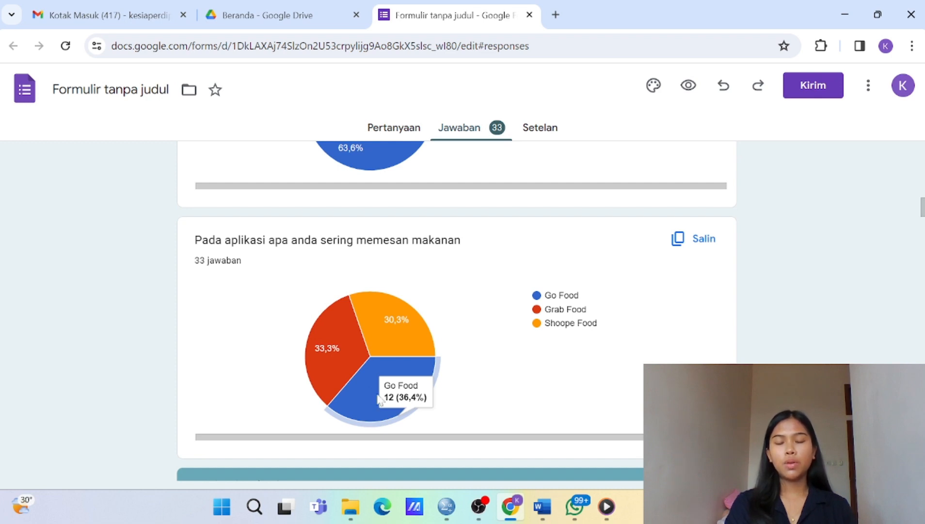
{"action": "mouse_move", "coordinate": [333, 365]}
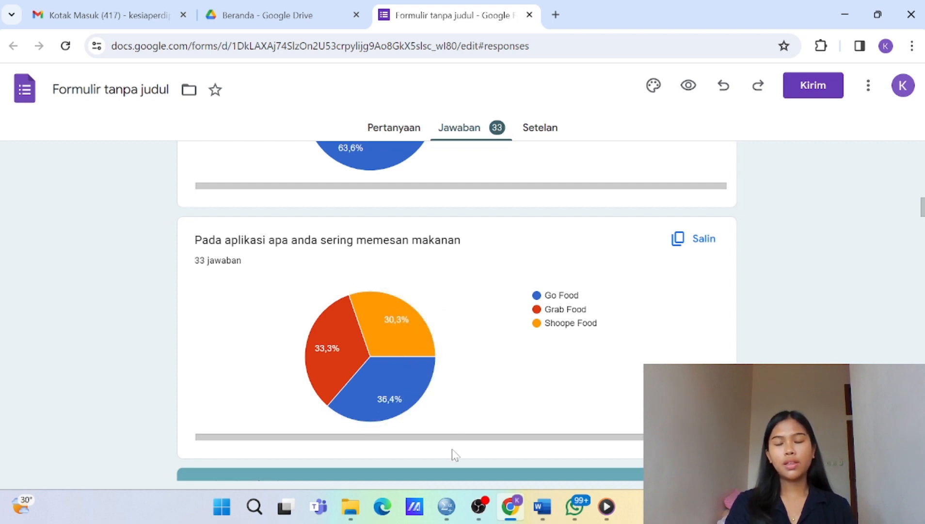
Step: Switch to the untitled dataset in SPSS Data Editor and define two variables named PMO and Jumlah
{"action": "mouse_move", "coordinate": [446, 507]}
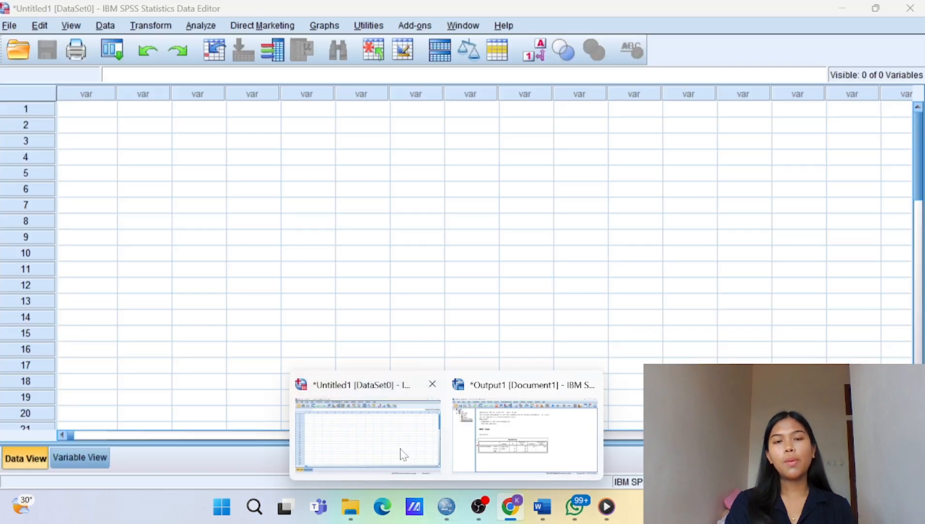
{"action": "left_click", "coordinate": [404, 454]}
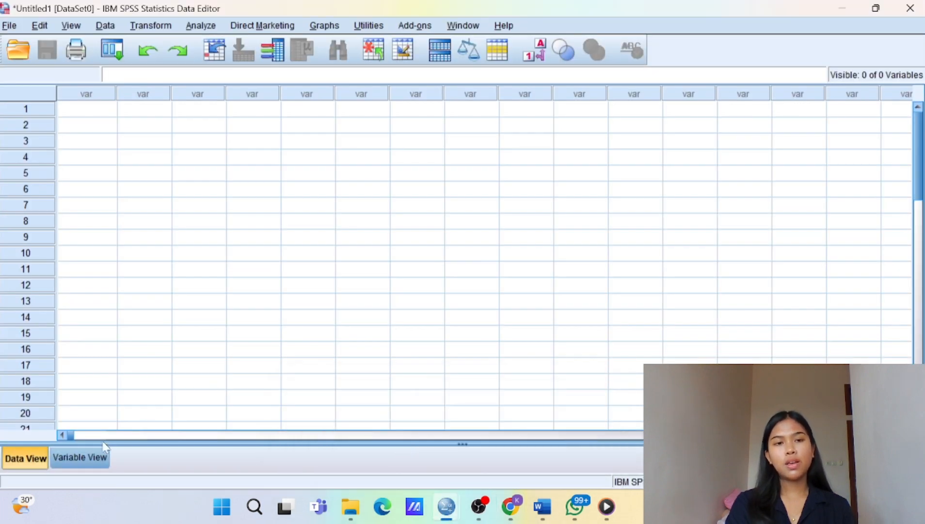
{"action": "left_click", "coordinate": [100, 456]}
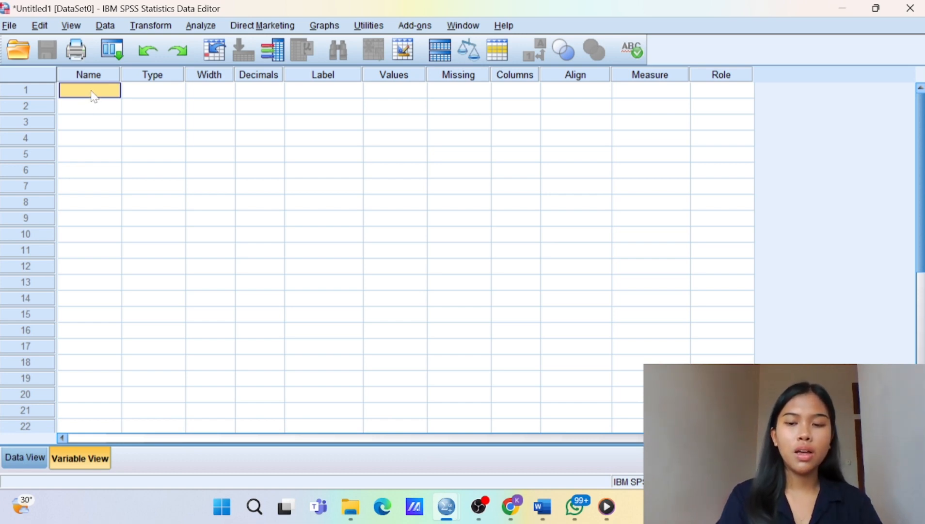
{"action": "type", "text": "PMO"}
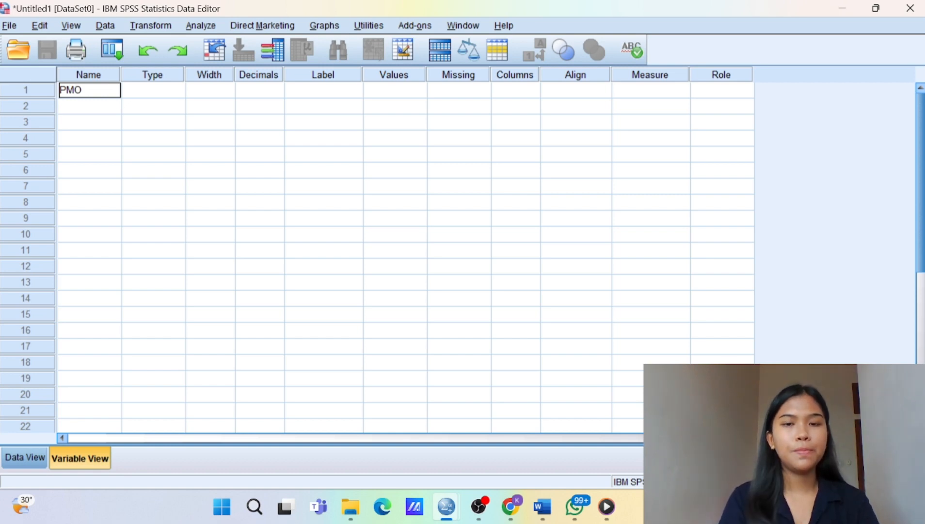
{"action": "key", "text": "Return"}
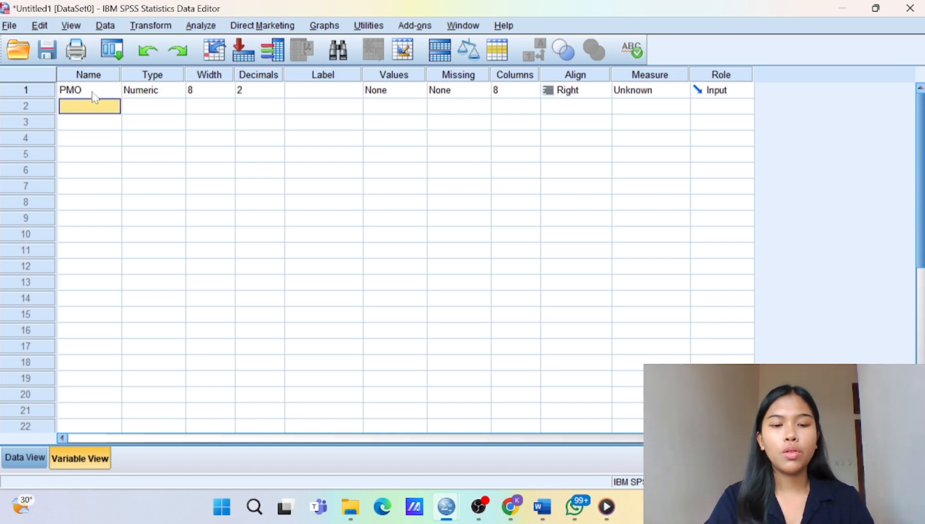
{"action": "type", "text": "Jumlah"}
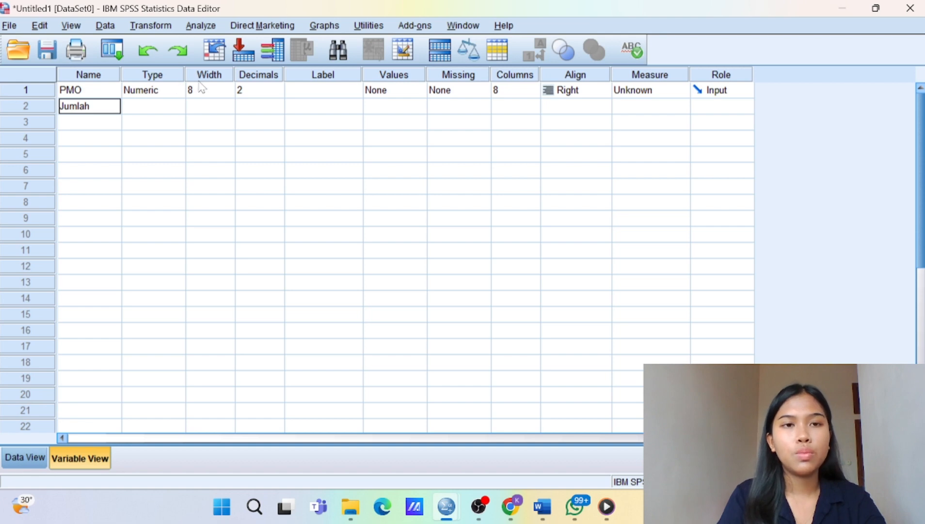
Step: Try to set the PMO variable's width to 1
{"action": "left_click", "coordinate": [200, 87]}
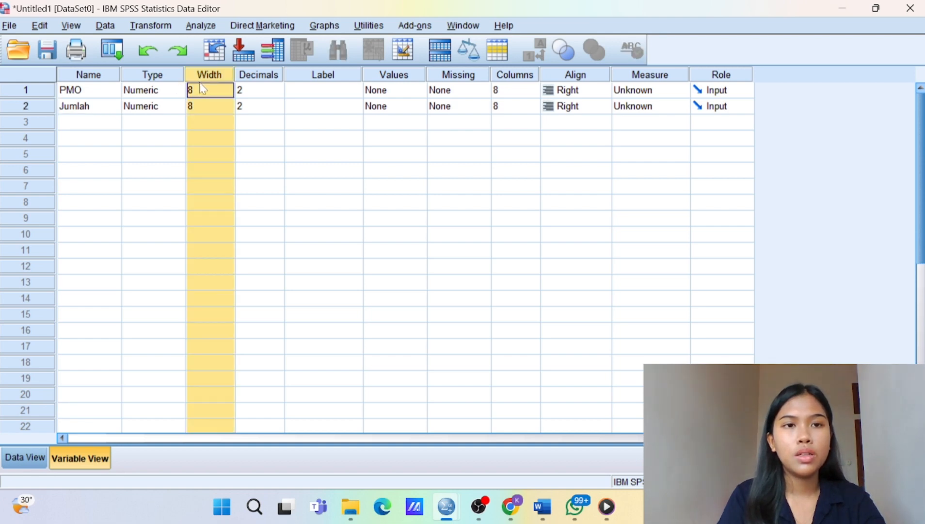
{"action": "left_click", "coordinate": [200, 89]}
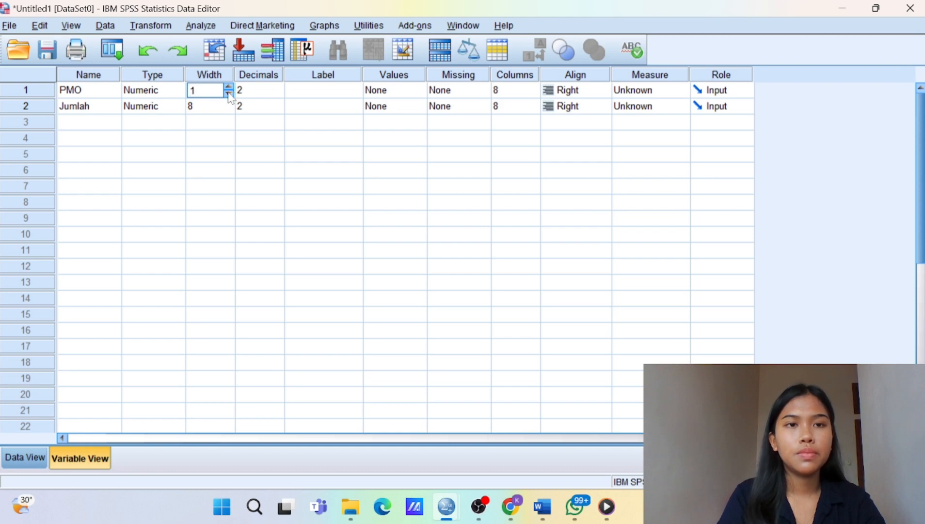
{"action": "left_click", "coordinate": [218, 108]}
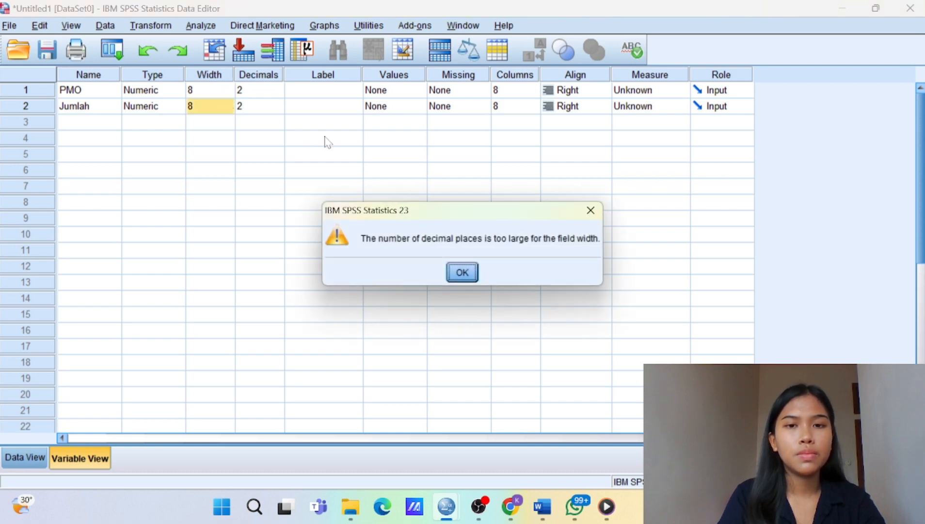
{"action": "left_click", "coordinate": [462, 272]}
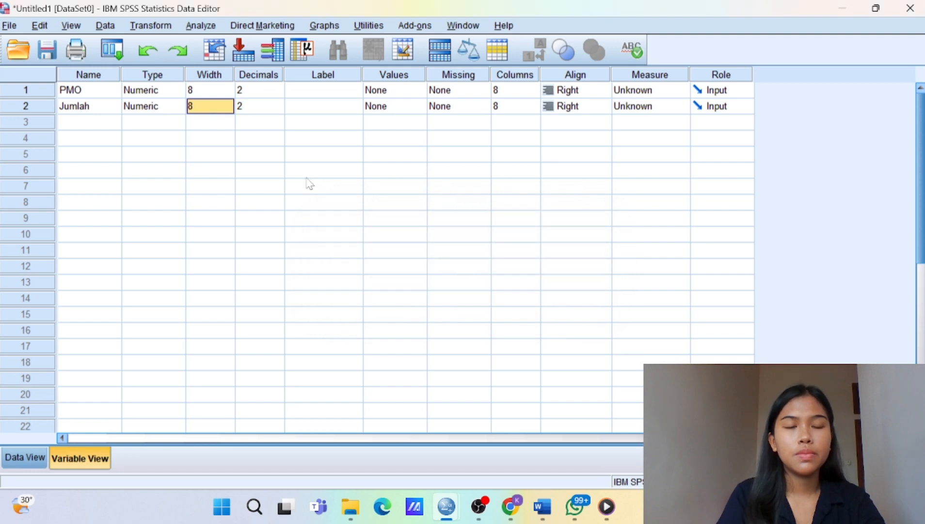
Step: Set the decimals of both the PMO and Jumlah variables to 0
{"action": "left_click", "coordinate": [277, 92]}
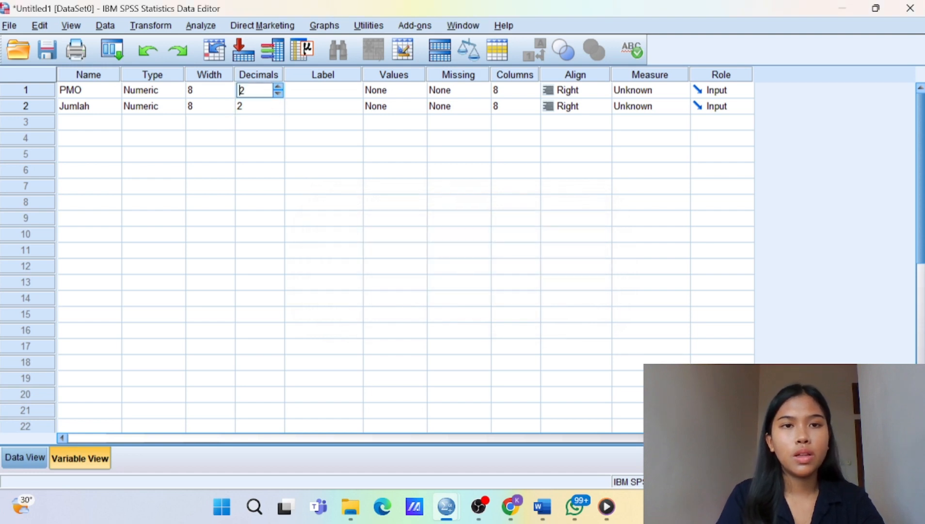
{"action": "left_click", "coordinate": [276, 108]}
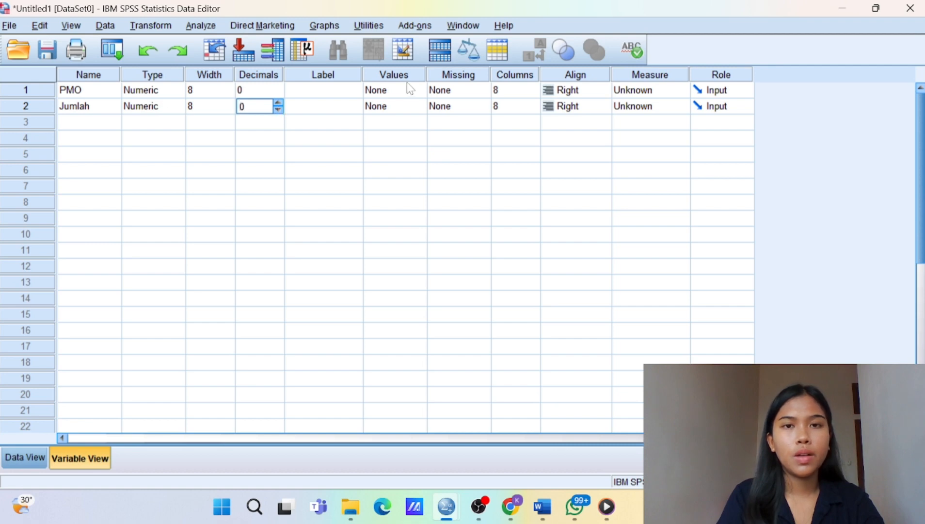
Step: Add a value label to the PMO variable that assigns GoFood to value 1
{"action": "left_click", "coordinate": [416, 90]}
{"action": "left_click", "coordinate": [418, 91]}
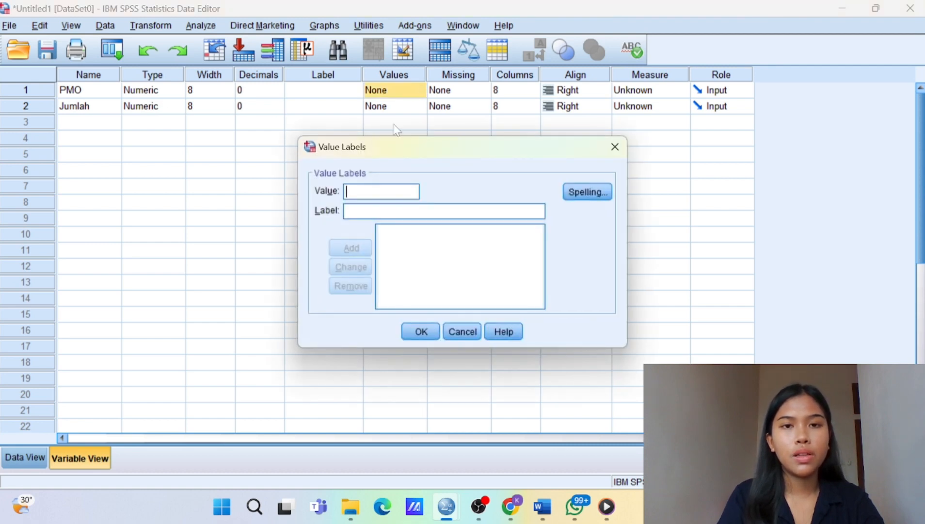
{"action": "type", "text": "1"}
{"action": "key", "text": "Tab"}
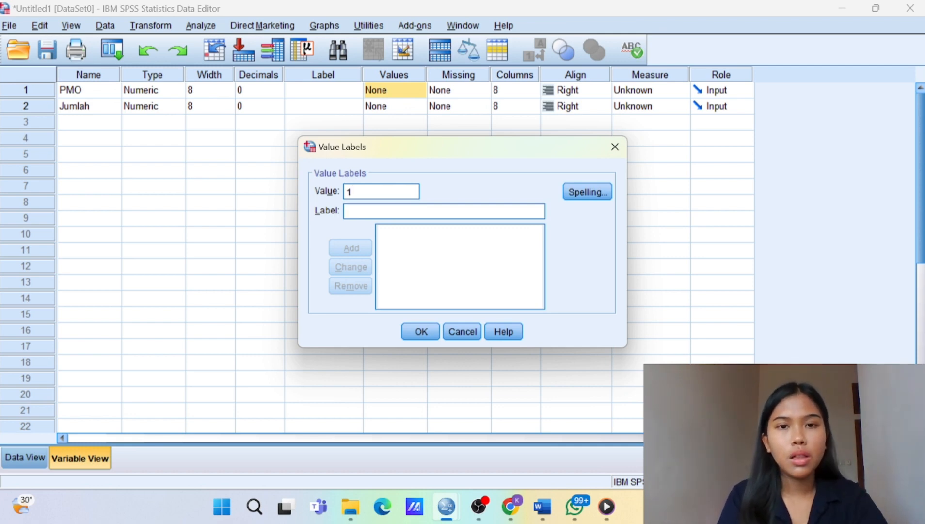
{"action": "type", "text": "g"}
{"action": "key", "text": "BackSpace"}
{"action": "type", "text": "GO"}
{"action": "key", "text": "BackSpace"}
{"action": "type", "text": "oFood"}
{"action": "key", "text": "Return"}
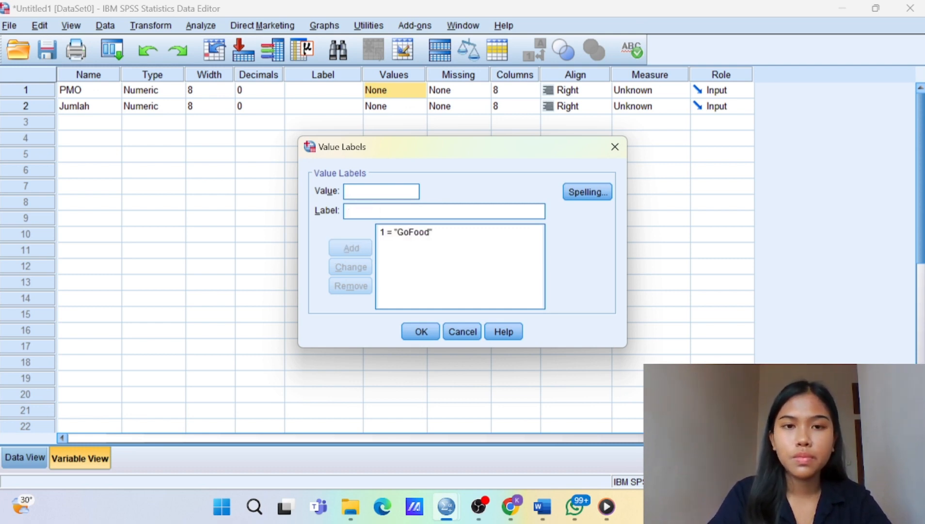
Step: Add the label GrabFood for value 2 to the PMO value labels
{"action": "type", "text": "2"}
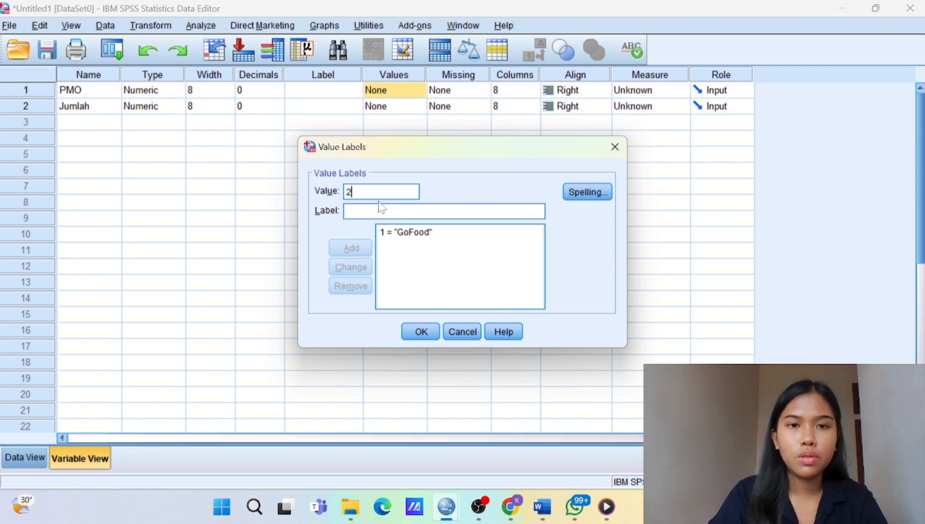
{"action": "type", "text": "g"}
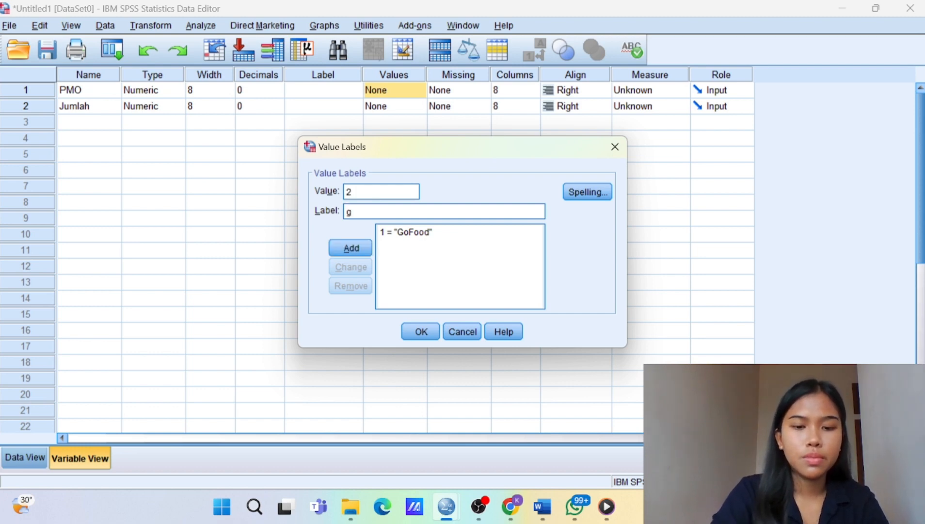
{"action": "key", "text": "BackSpace"}
{"action": "type", "text": "GRab"}
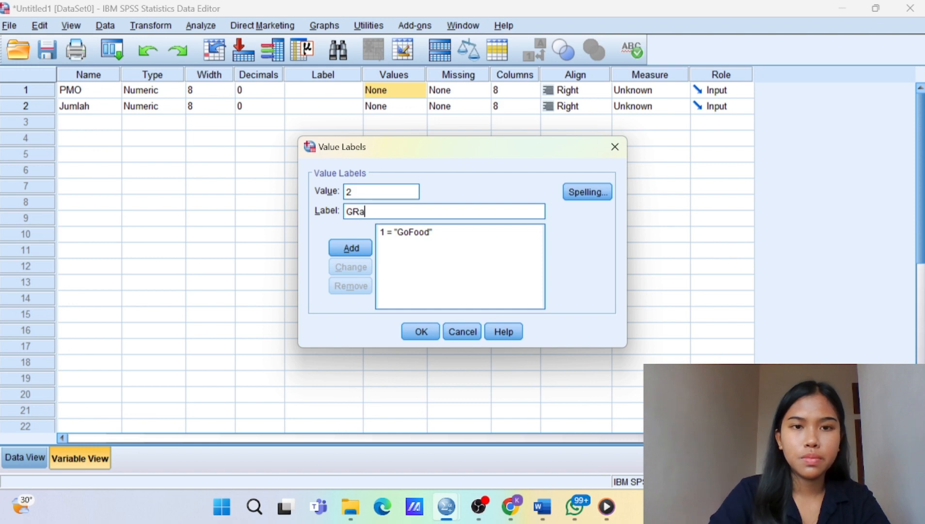
{"action": "key", "text": "BackSpace"}
{"action": "key", "text": "BackSpace"}
{"action": "key", "text": "BackSpace"}
{"action": "type", "text": "rabFood"}
{"action": "left_click", "coordinate": [350, 248]}
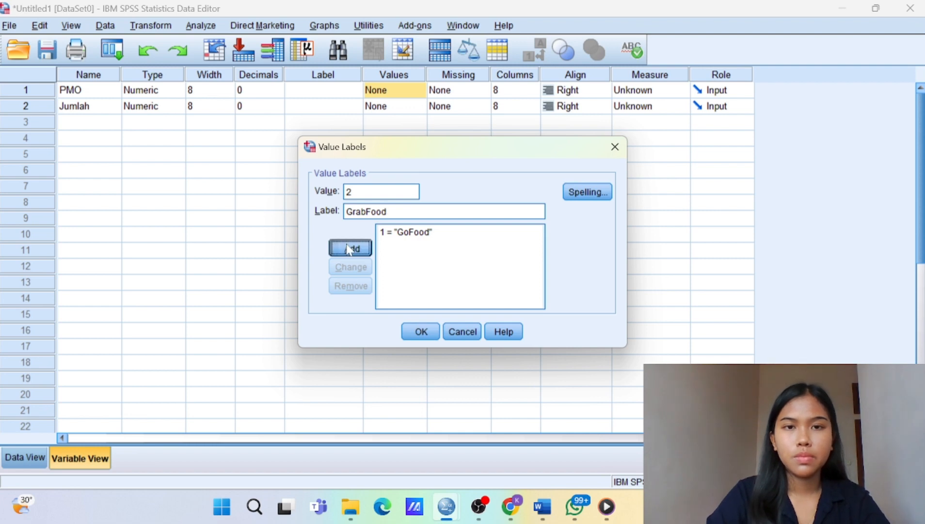
Step: Add the label ShopeeFood for value 3 and apply the value labels to PMO
{"action": "type", "text": "3"}
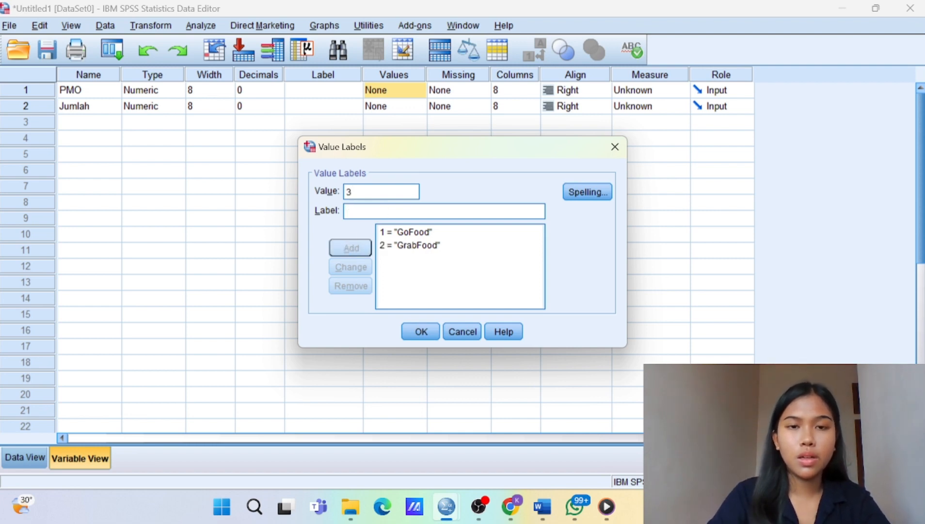
{"action": "left_click", "coordinate": [361, 211]}
{"action": "type", "text": "S"}
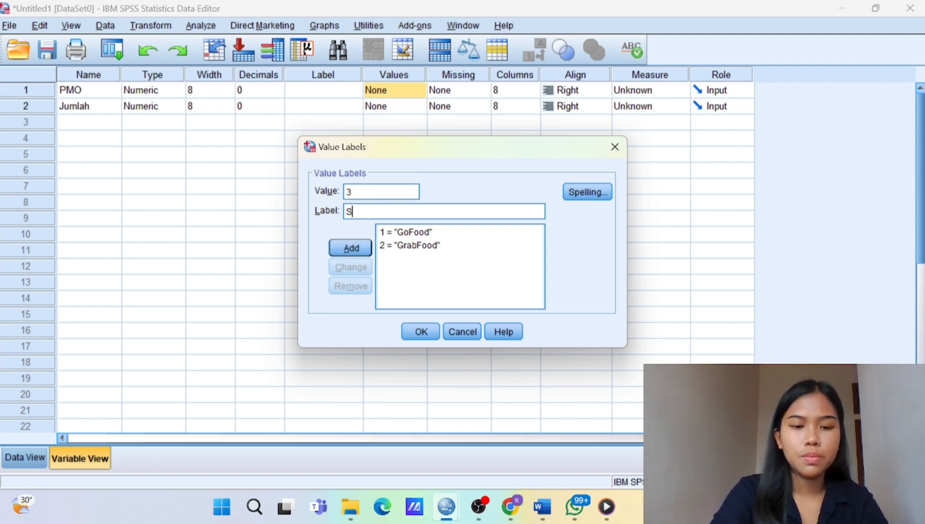
{"action": "type", "text": "hopee"}
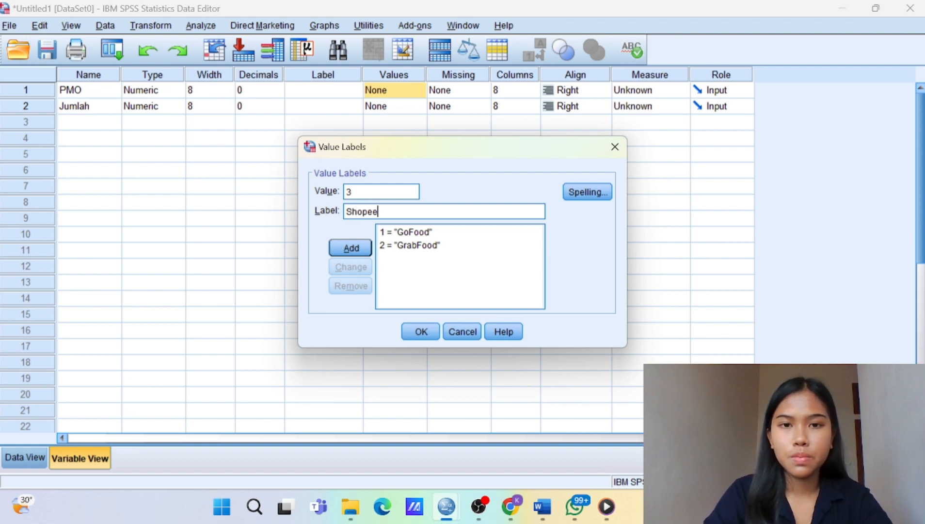
{"action": "type", "text": "Food"}
{"action": "left_click", "coordinate": [361, 247]}
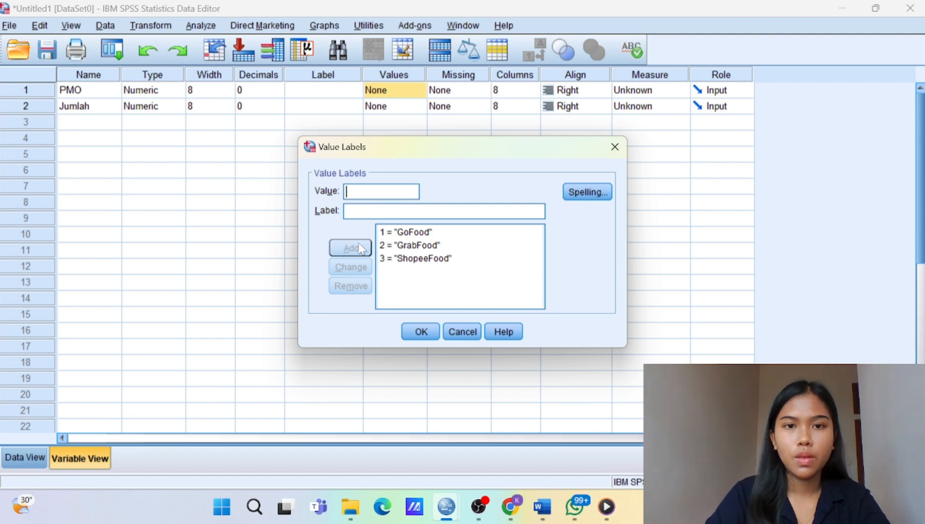
{"action": "left_click", "coordinate": [423, 331]}
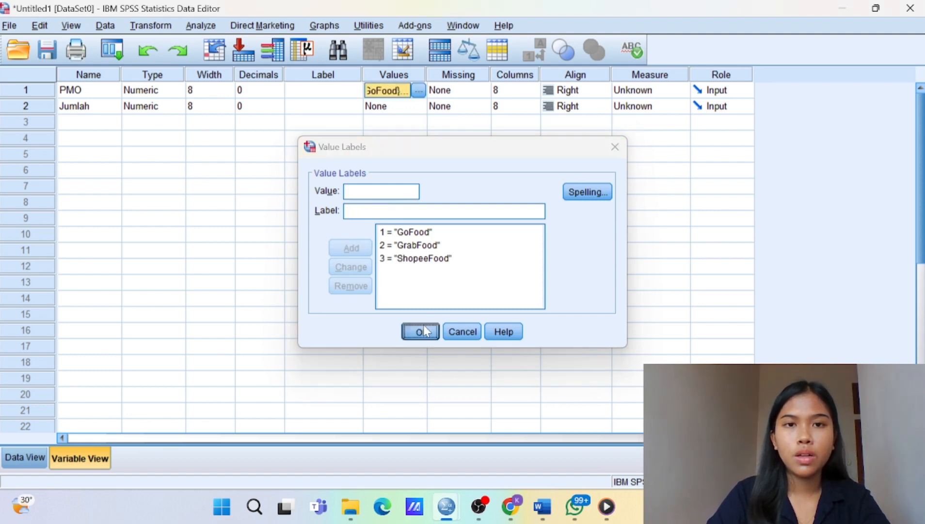
Step: Set the measurement level to Nominal for PMO and Scale for Jumlah
{"action": "left_click", "coordinate": [632, 91]}
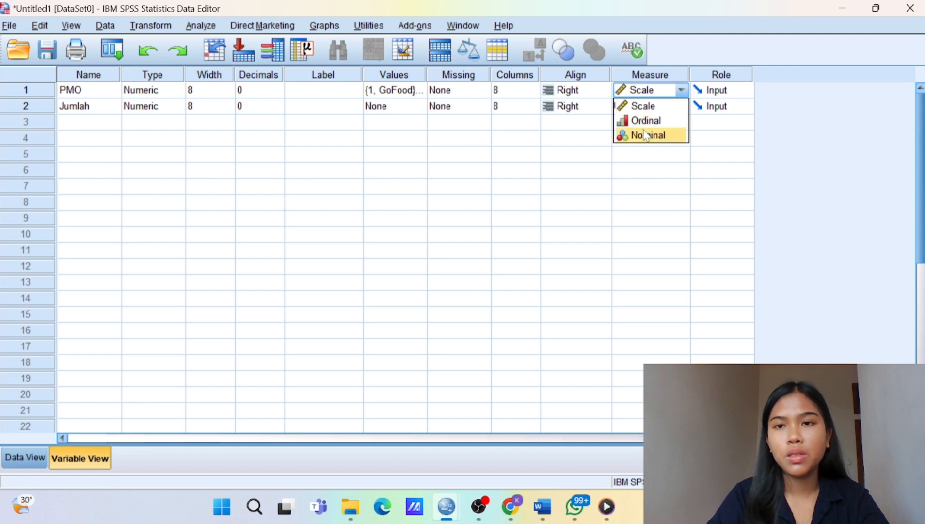
{"action": "left_click", "coordinate": [646, 135]}
{"action": "left_click", "coordinate": [650, 106]}
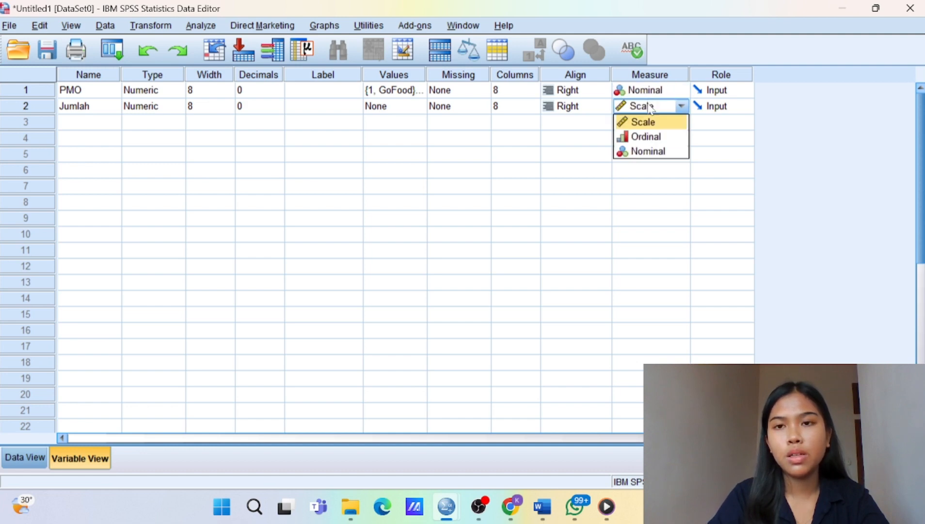
{"action": "left_click", "coordinate": [652, 124]}
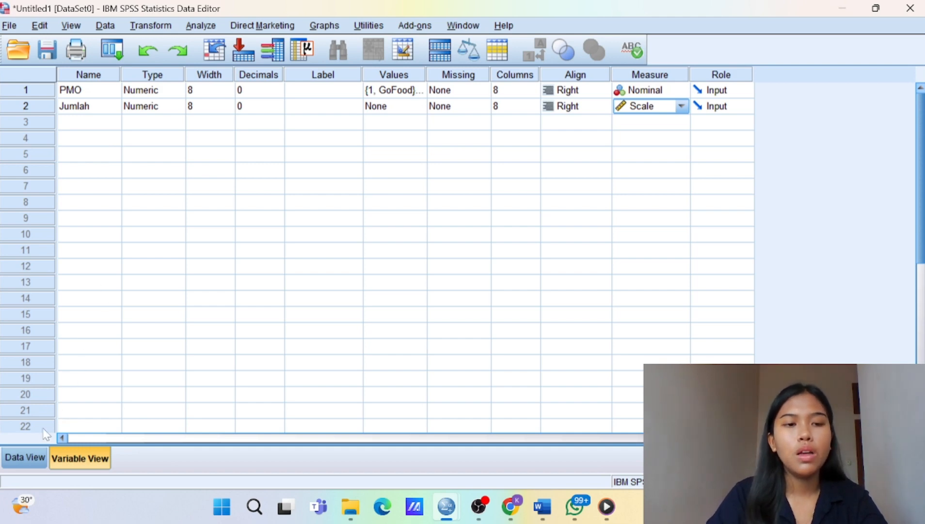
Step: Enter the codes 1, 2 and 3 for PMO in the first three cases of the data sheet
{"action": "left_click", "coordinate": [31, 455]}
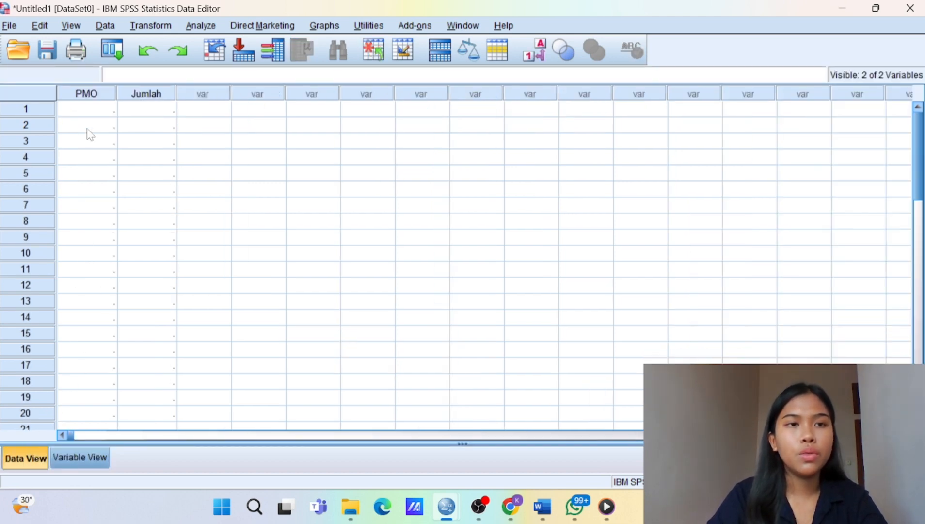
{"action": "left_click", "coordinate": [95, 110]}
{"action": "type", "text": "1"}
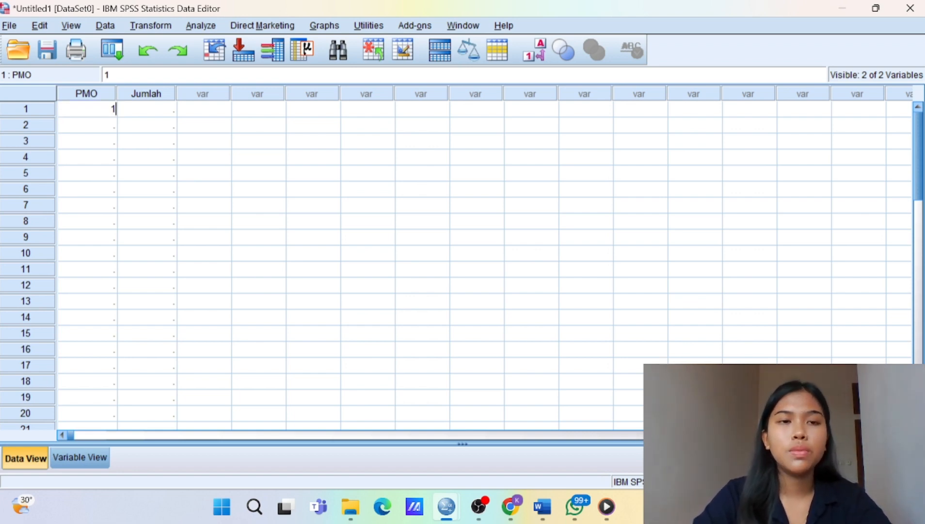
{"action": "key", "text": "Return"}
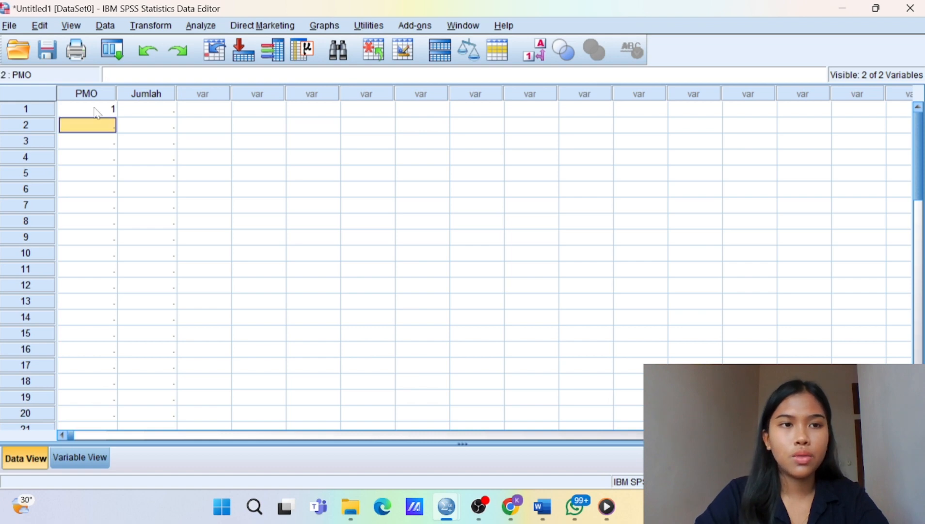
{"action": "type", "text": "2"}
{"action": "key", "text": "Return"}
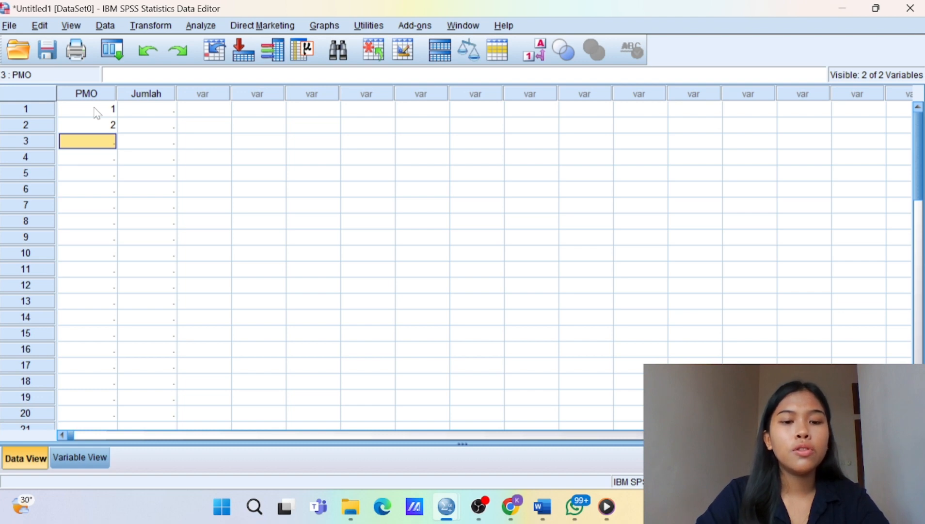
{"action": "type", "text": "3"}
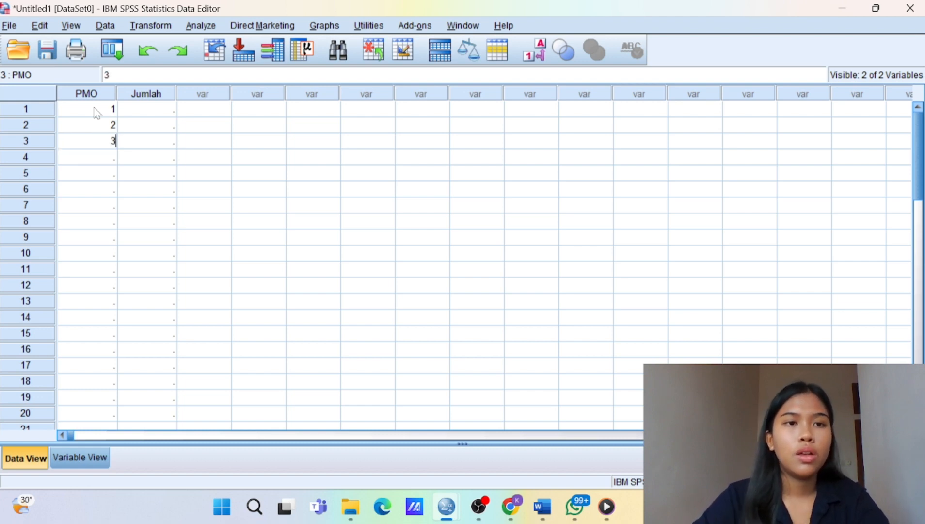
Step: Enter the Jumlah frequencies 12, 11 and 10 for PMO codes 1, 2 and 3
{"action": "left_click", "coordinate": [132, 108]}
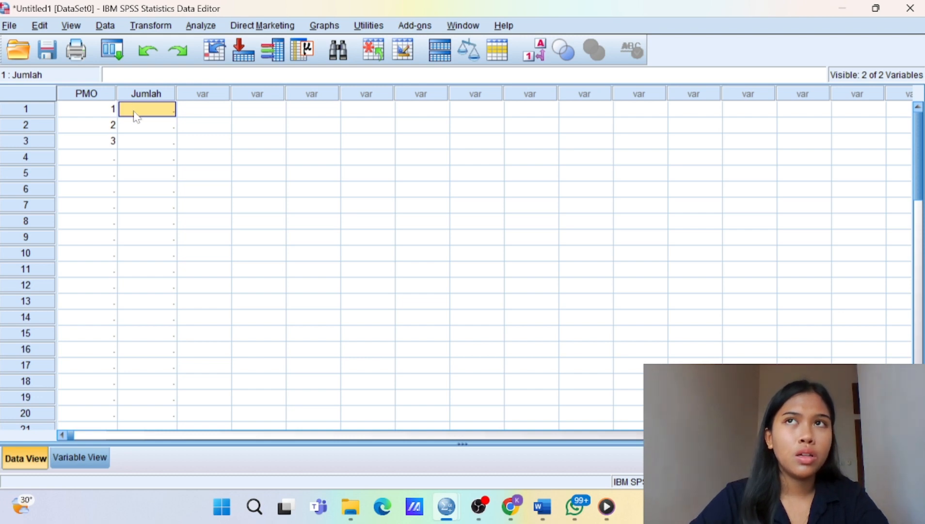
{"action": "type", "text": "12"}
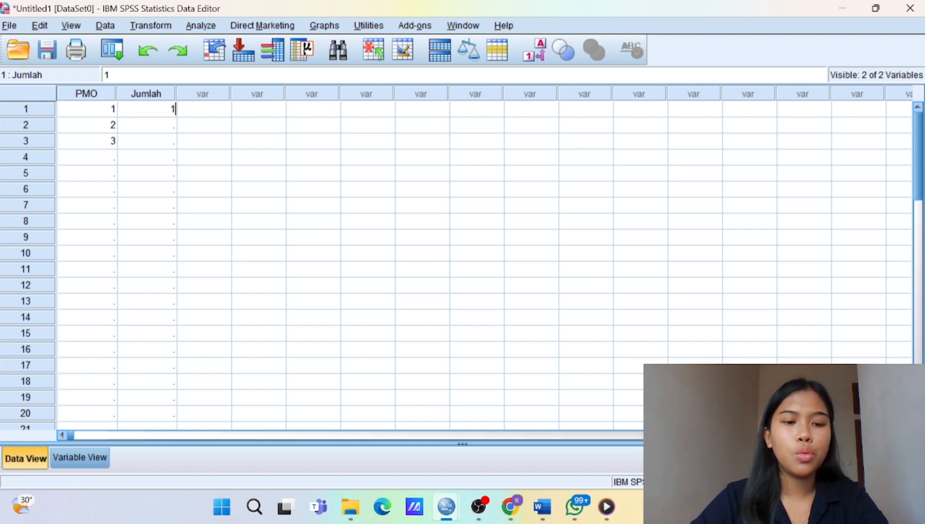
{"action": "left_click", "coordinate": [138, 126]}
{"action": "type", "text": "11"}
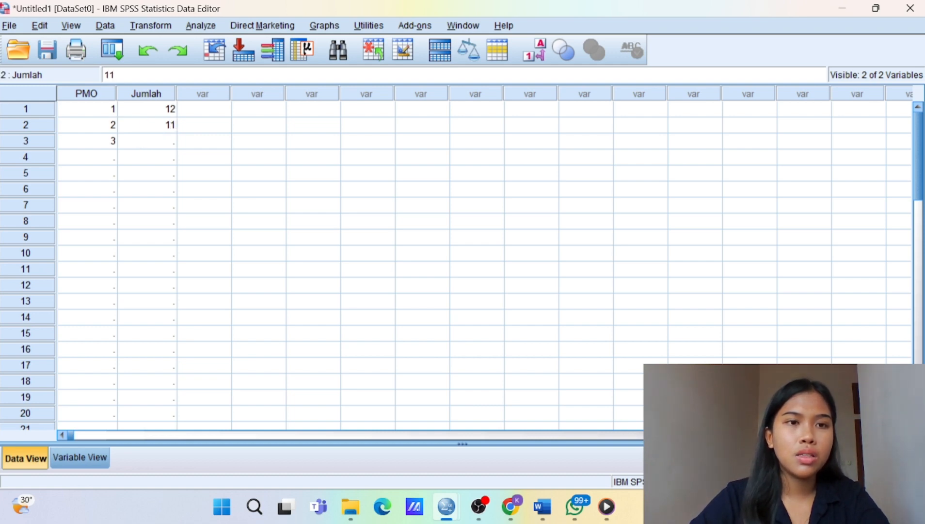
{"action": "left_click", "coordinate": [143, 146]}
{"action": "type", "text": "1"}
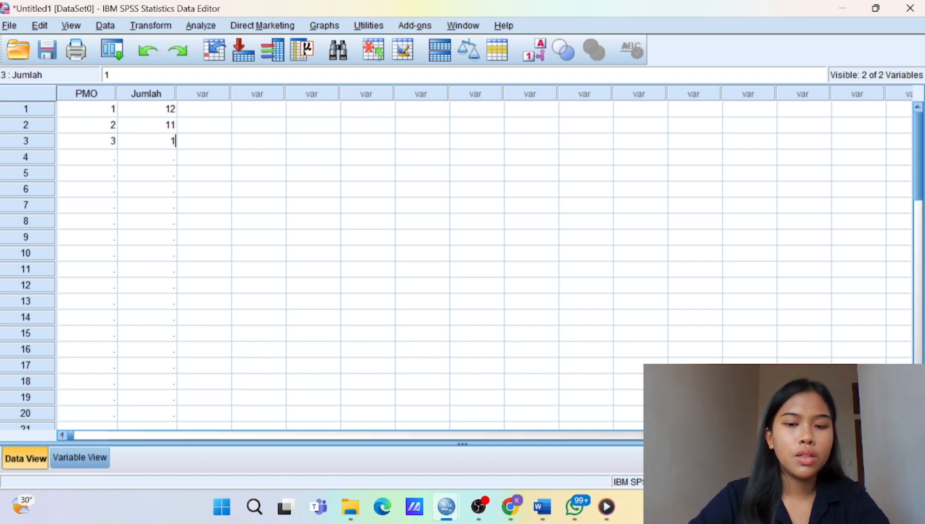
{"action": "type", "text": "0"}
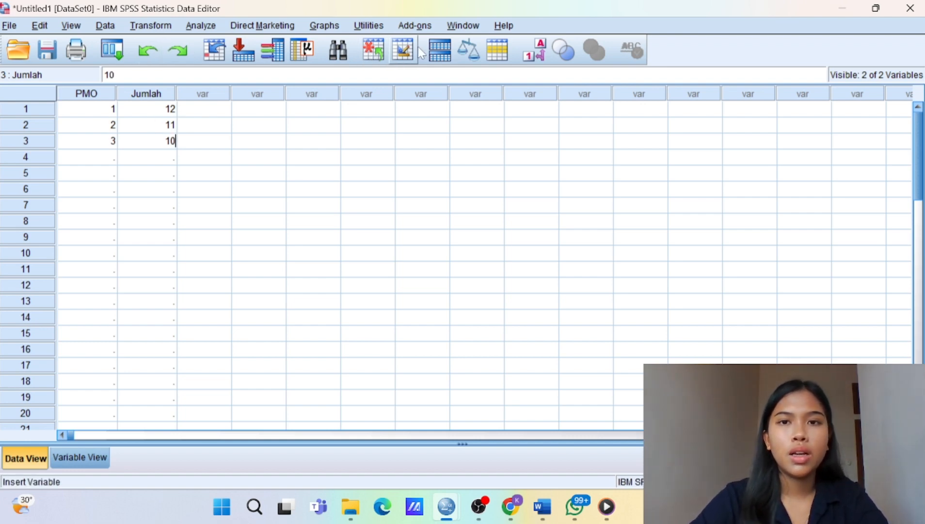
Step: Weight the cases using Jumlah as the frequency variable
{"action": "left_click", "coordinate": [464, 51]}
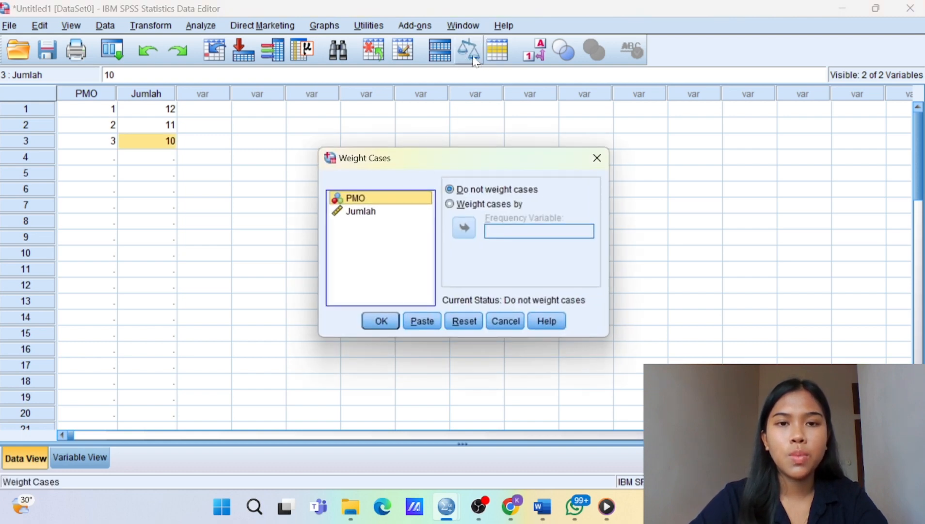
{"action": "left_click", "coordinate": [392, 211]}
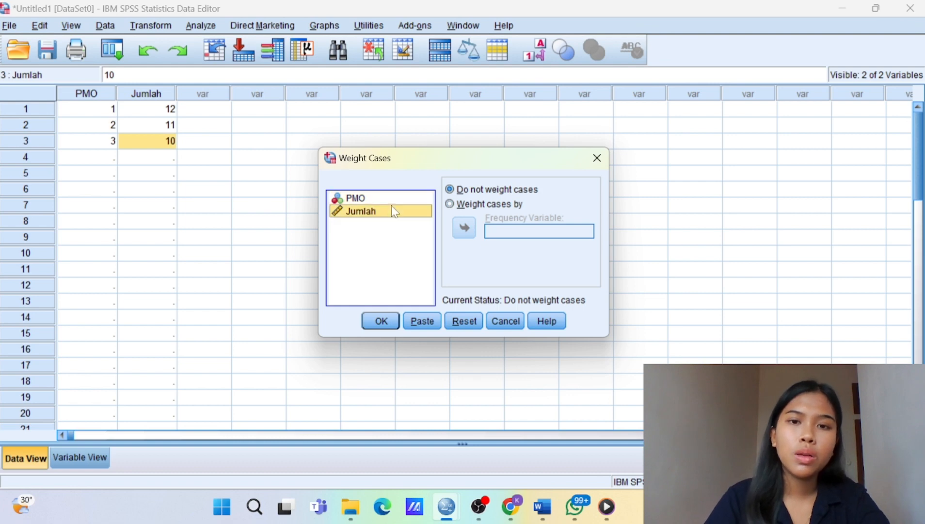
{"action": "left_click", "coordinate": [450, 204]}
{"action": "left_click", "coordinate": [470, 234]}
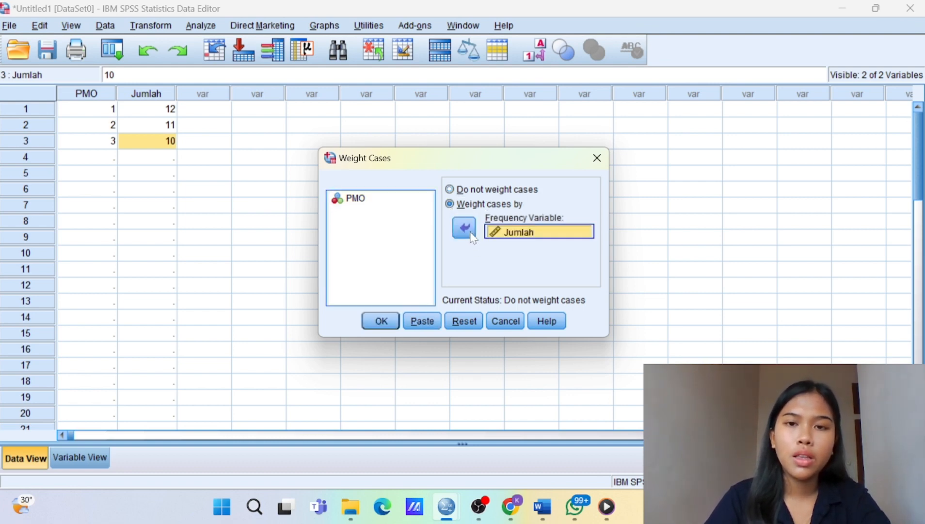
{"action": "left_click", "coordinate": [377, 324]}
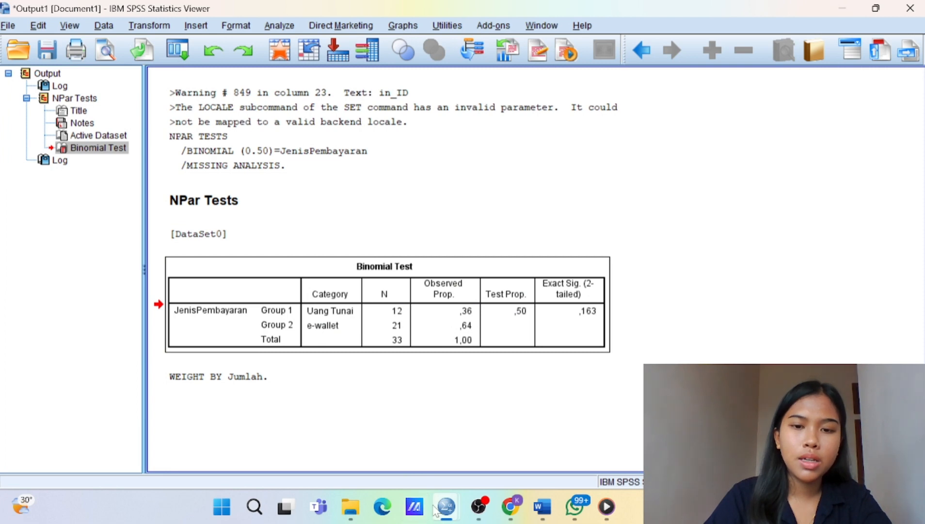
Step: Return to the data sheet and run a legacy nonparametric Chi-square test on PMO with all categories expected equal
{"action": "mouse_move", "coordinate": [434, 510]}
{"action": "left_click", "coordinate": [422, 439]}
{"action": "key", "text": "Return"}
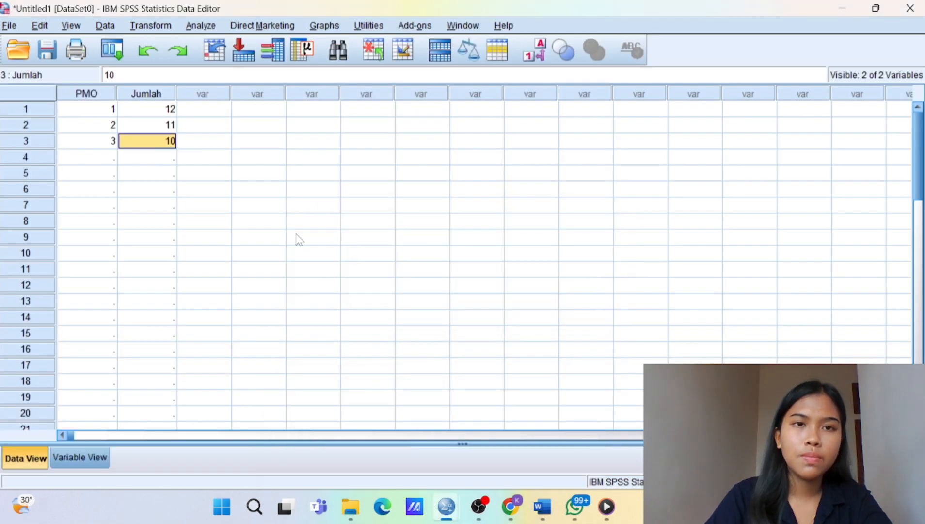
{"action": "left_click", "coordinate": [202, 24]}
{"action": "mouse_move", "coordinate": [280, 282]}
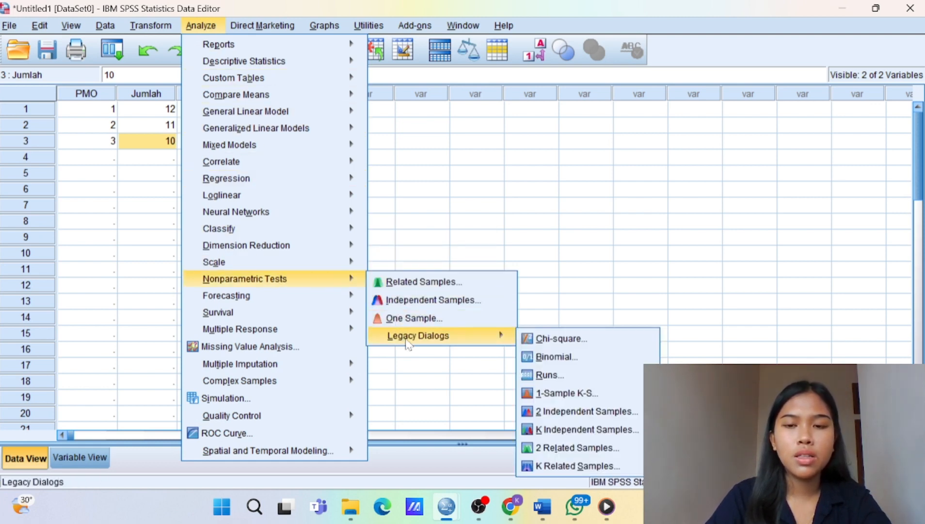
{"action": "mouse_move", "coordinate": [498, 338]}
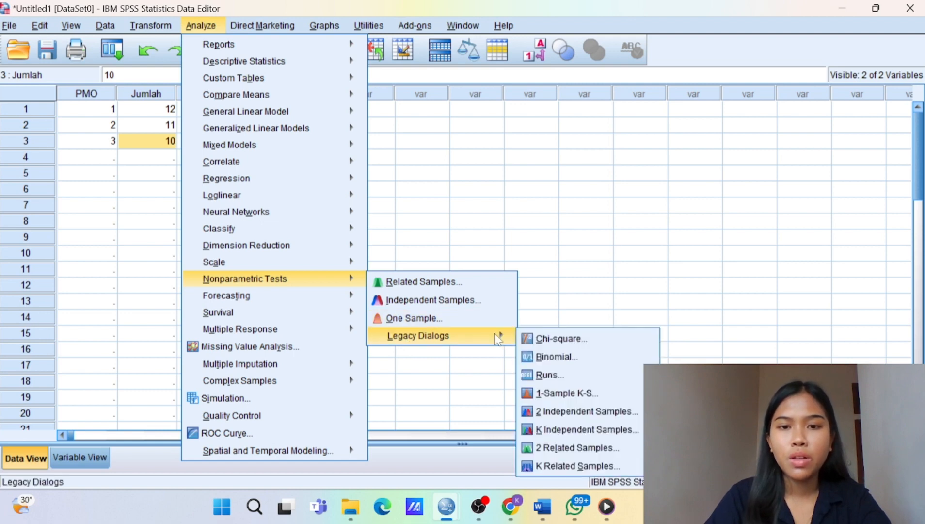
{"action": "left_click", "coordinate": [532, 338]}
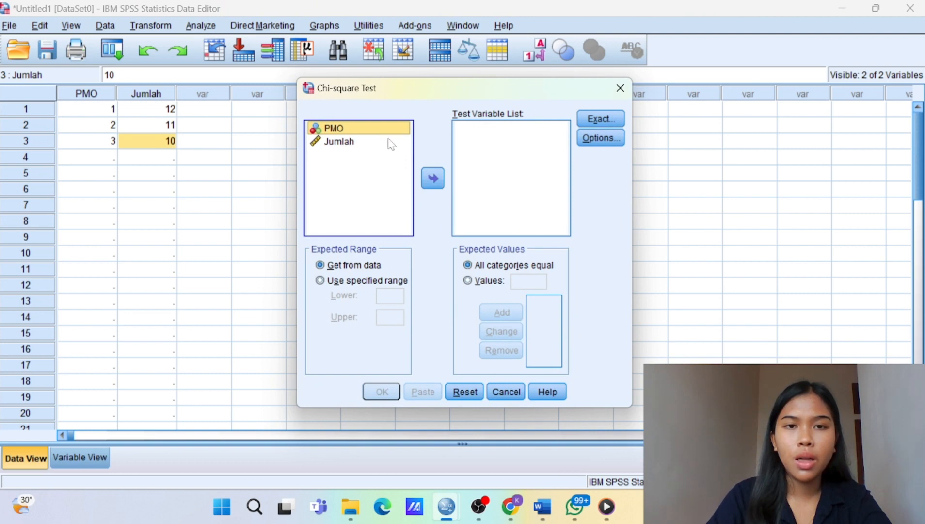
{"action": "left_click", "coordinate": [434, 179]}
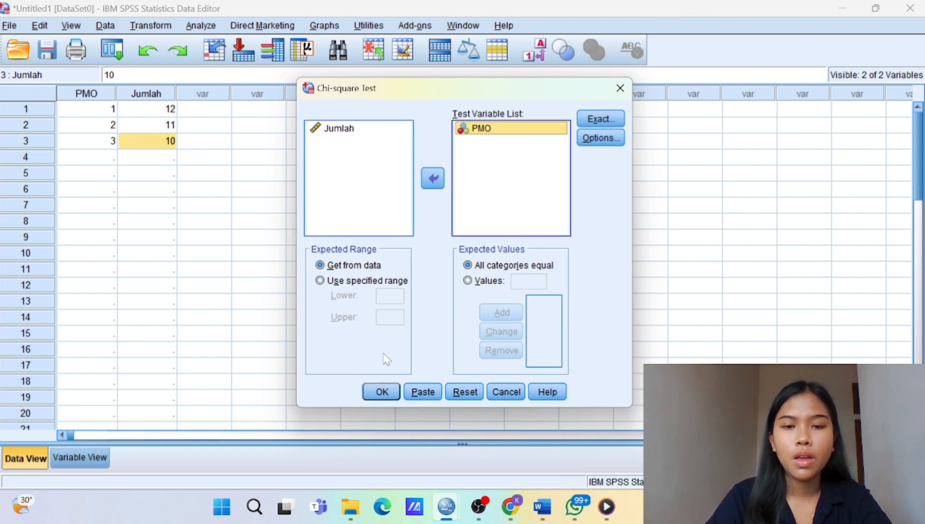
{"action": "left_click", "coordinate": [367, 394]}
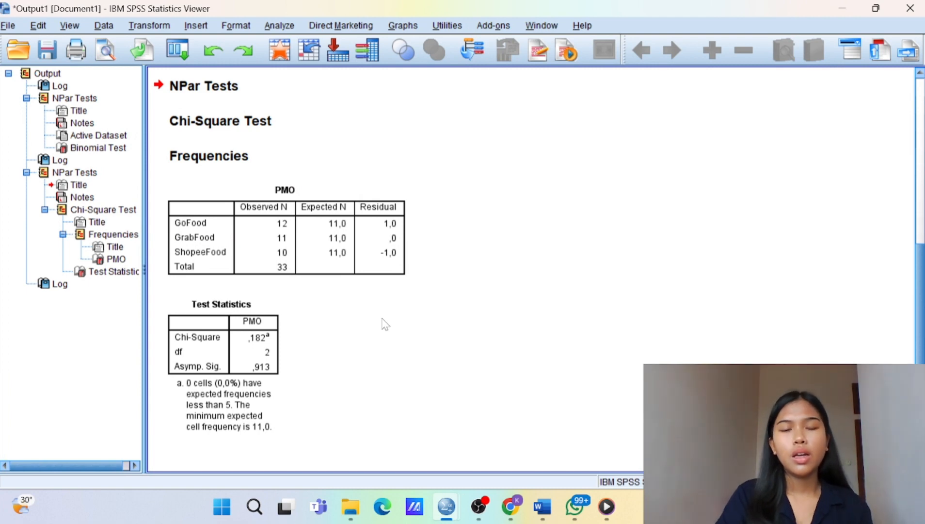
Step: Review the PMO frequencies and Test Statistics tables, and read the result interpretation in the Word document
{"action": "scroll", "coordinate": [384, 322], "scroll_direction": "down", "scroll_amount": 3}
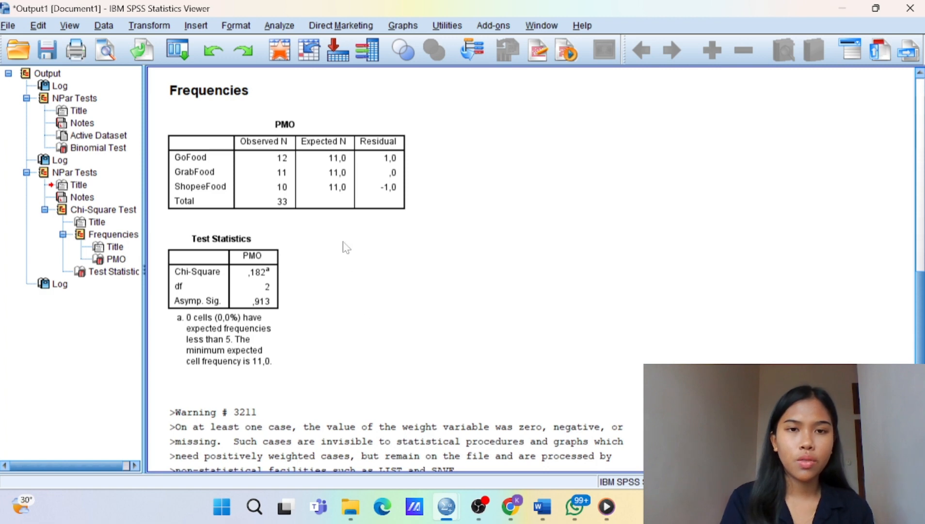
{"action": "left_click", "coordinate": [334, 213]}
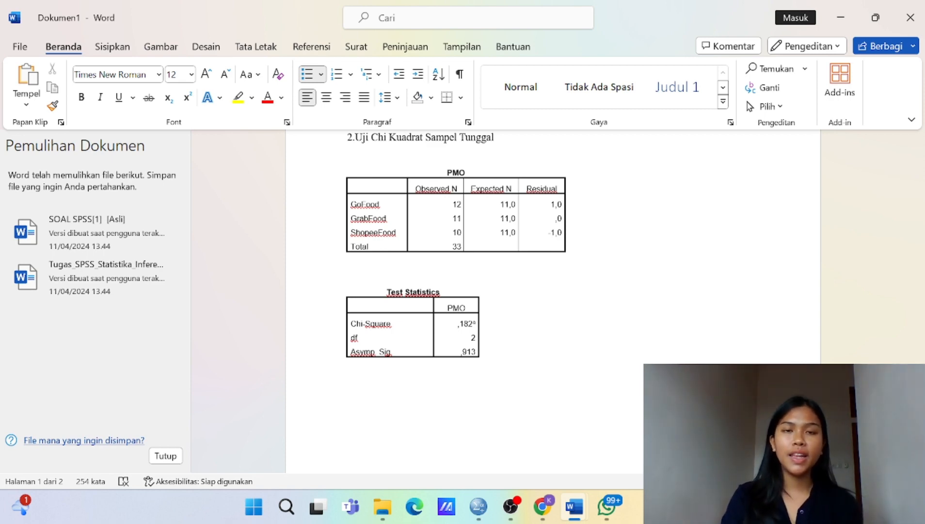
{"action": "scroll", "coordinate": [552, 301], "scroll_direction": "down", "scroll_amount": 10}
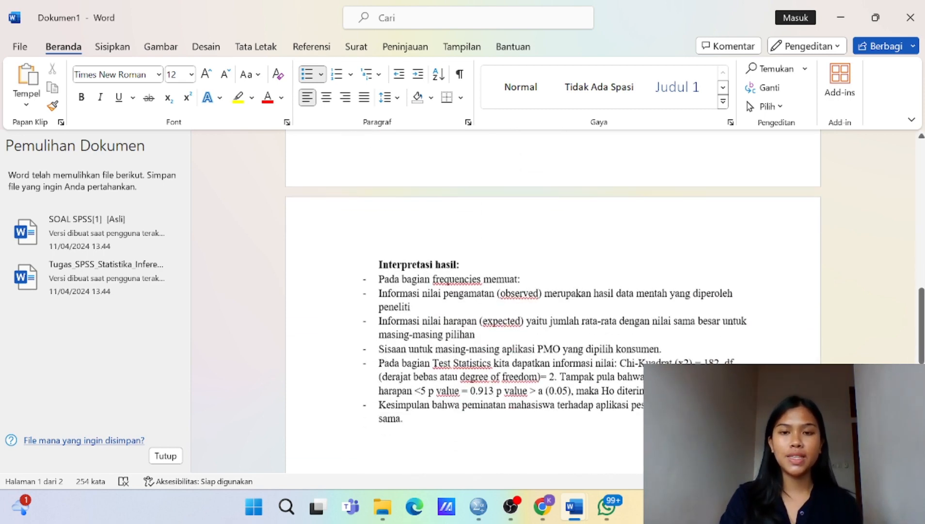
{"action": "scroll", "coordinate": [494, 361], "scroll_direction": "down", "scroll_amount": 1}
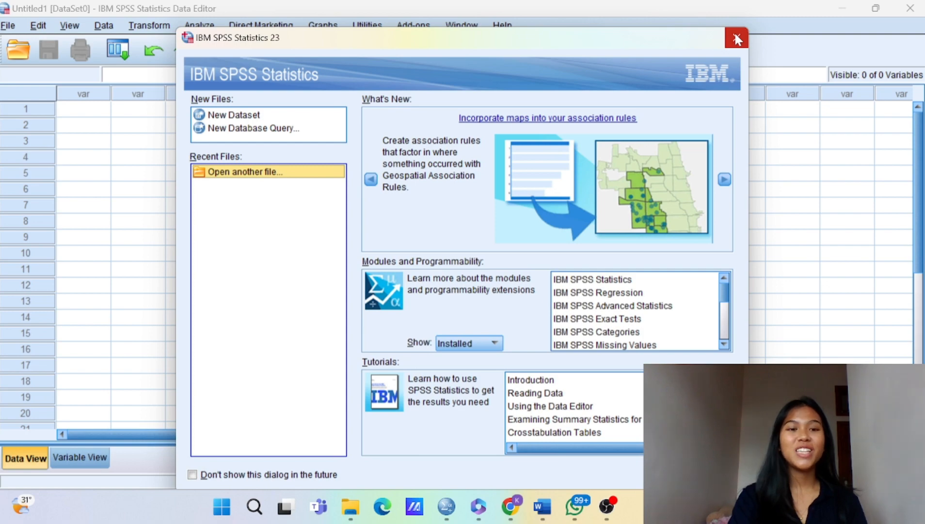
Step: Dismiss the SPSS startup dialog and define the first variable of the empty dataset as Motivasi
{"action": "left_click", "coordinate": [735, 39]}
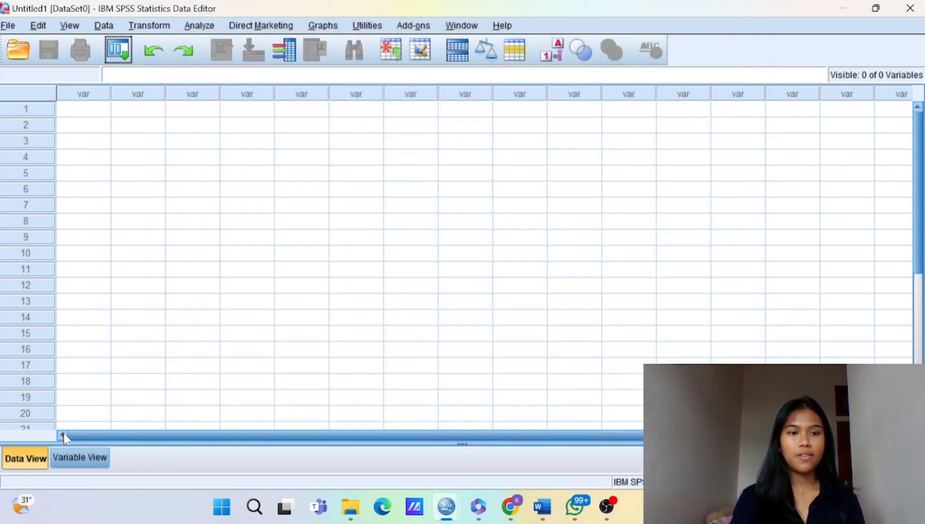
{"action": "left_click", "coordinate": [70, 458]}
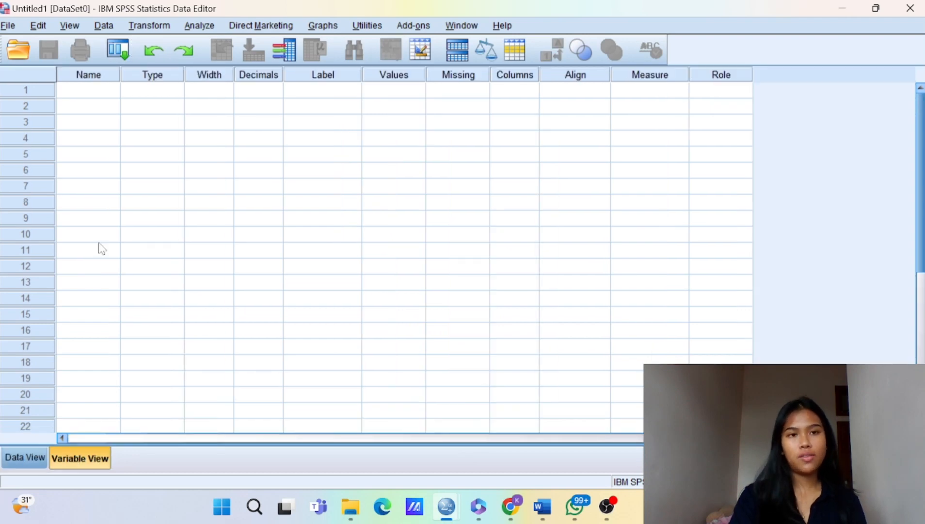
{"action": "left_click", "coordinate": [104, 97]}
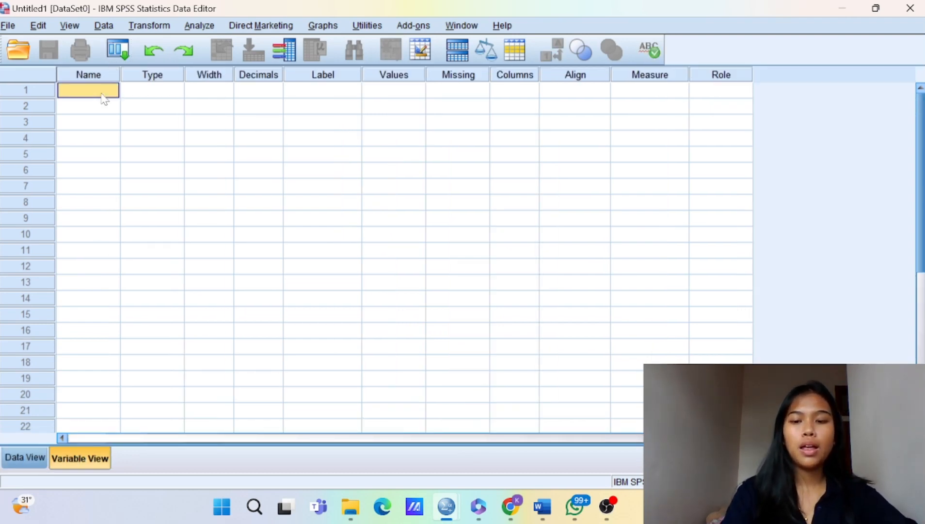
{"action": "type", "text": "Mo"}
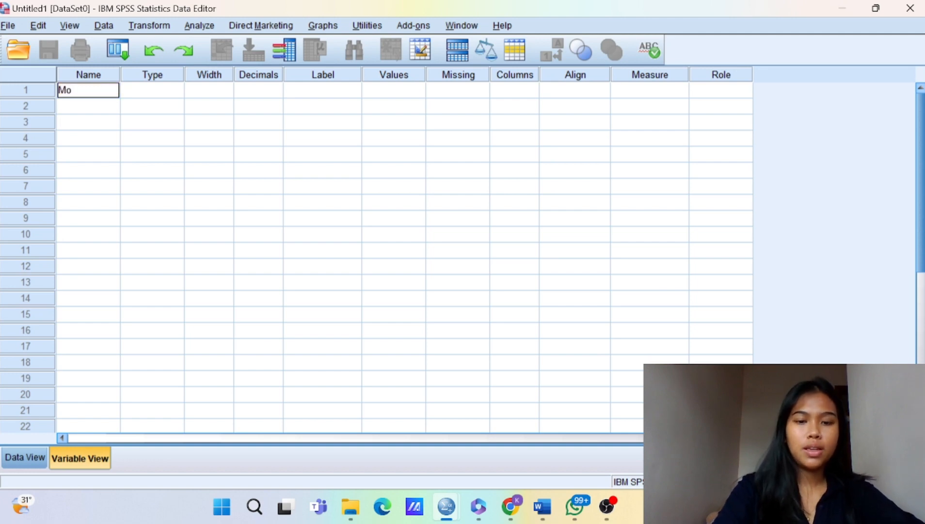
{"action": "type", "text": "tivasi"}
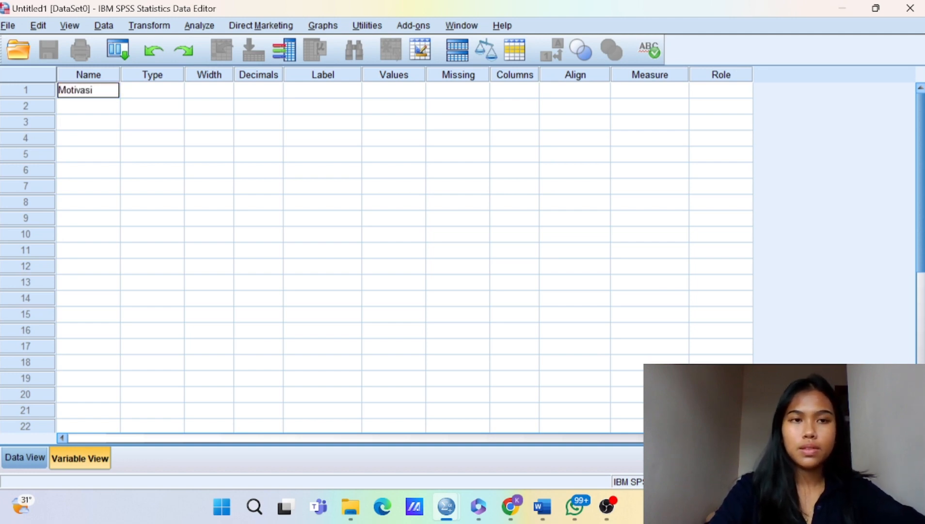
{"action": "key", "text": "Return"}
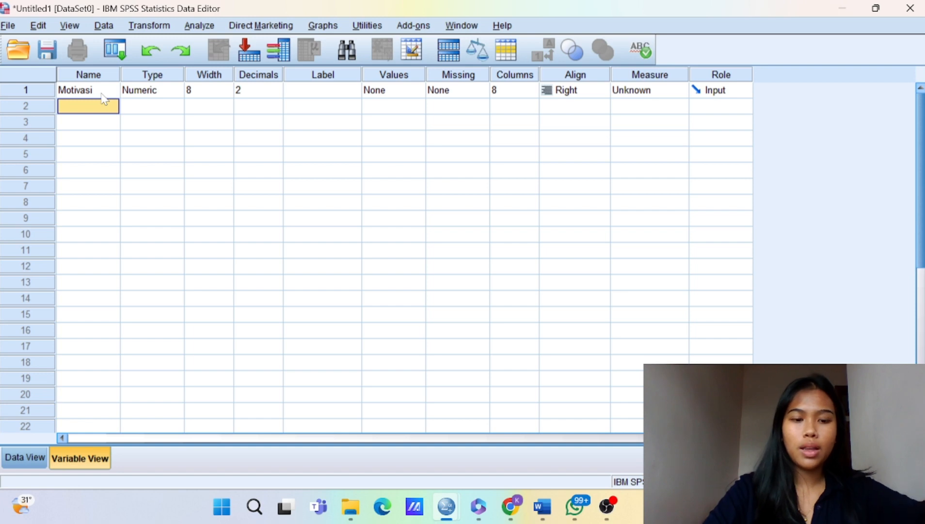
Step: Define a second variable named Minat below Motivasi
{"action": "type", "text": "MInat"}
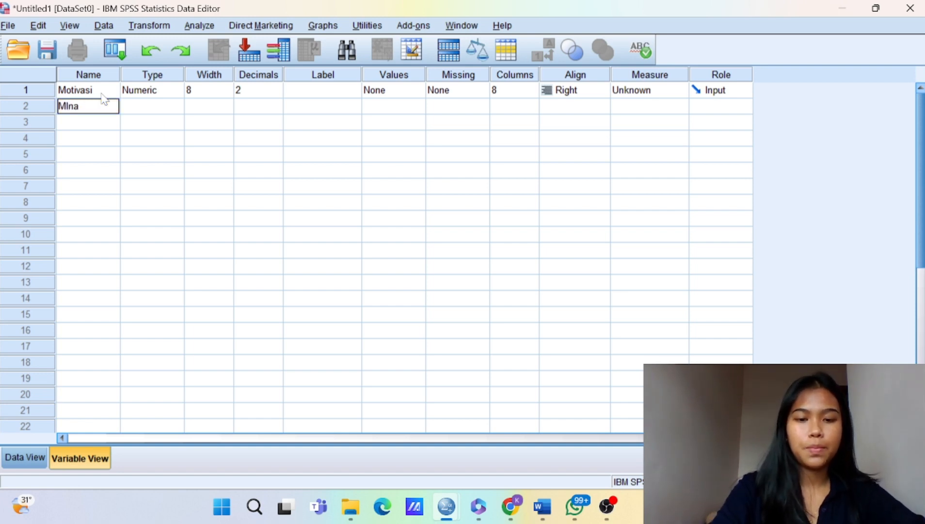
{"action": "key", "text": "BackSpace"}
{"action": "key", "text": "BackSpace"}
{"action": "key", "text": "BackSpace"}
{"action": "type", "text": "inat"}
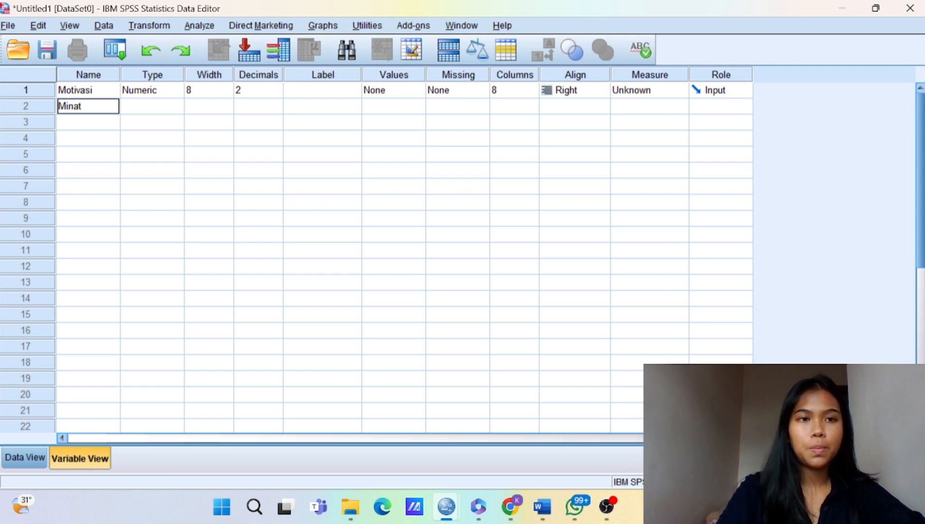
{"action": "key", "text": "Return"}
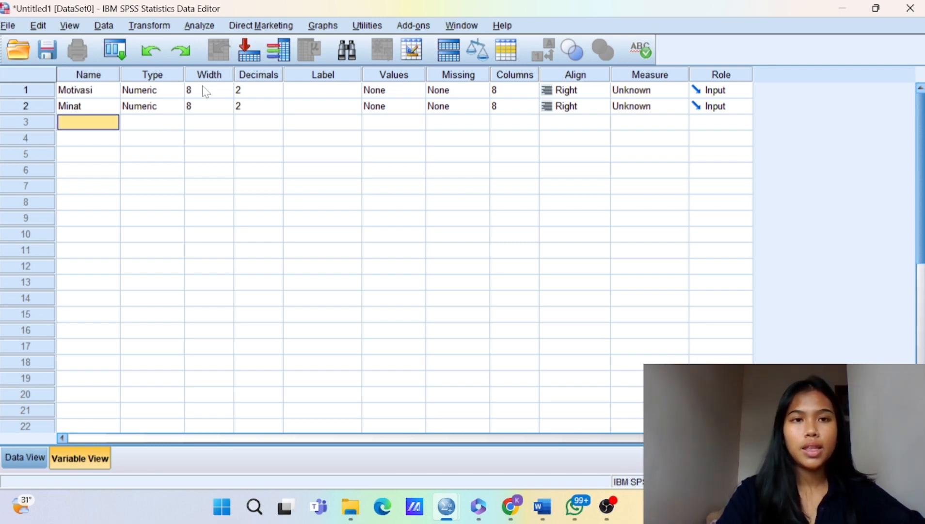
Step: Set the number of decimals to 0 for both Motivasi and Minat
{"action": "left_click", "coordinate": [245, 92]}
{"action": "left_click", "coordinate": [276, 94]}
{"action": "left_click", "coordinate": [276, 94]}
{"action": "left_click", "coordinate": [275, 111]}
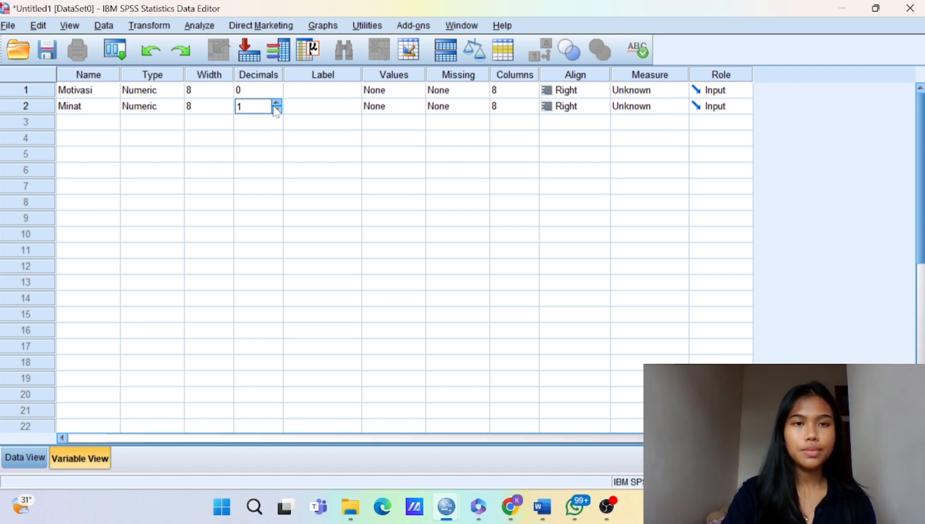
{"action": "left_click", "coordinate": [276, 110]}
{"action": "left_click", "coordinate": [276, 109]}
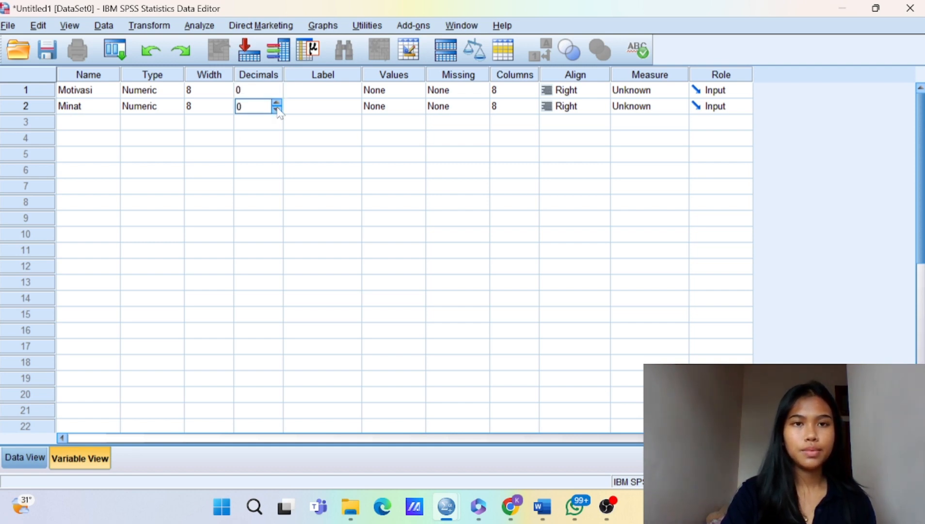
Step: Label the Motivasi variable as Motivasi Mahasiswa
{"action": "left_click", "coordinate": [323, 91]}
{"action": "type", "text": "MO"}
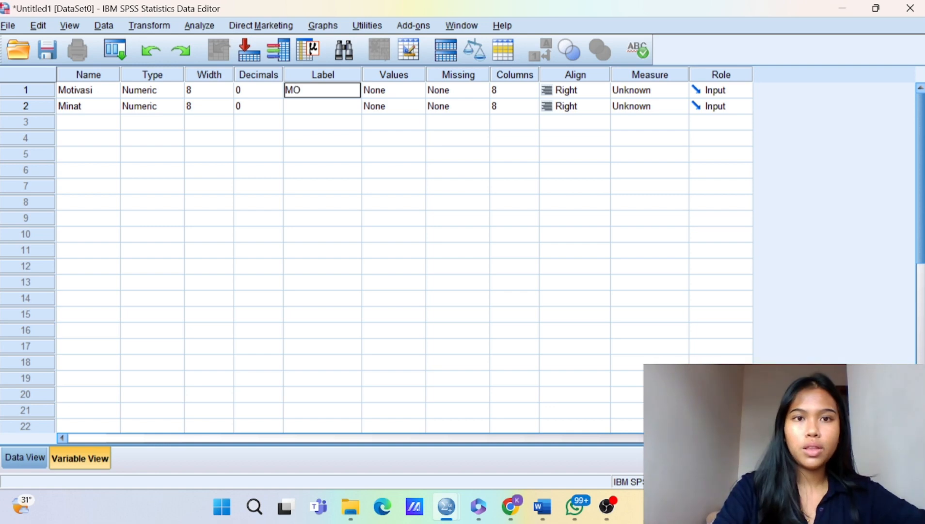
{"action": "key", "text": "BackSpace"}
{"action": "type", "text": "otivasi"}
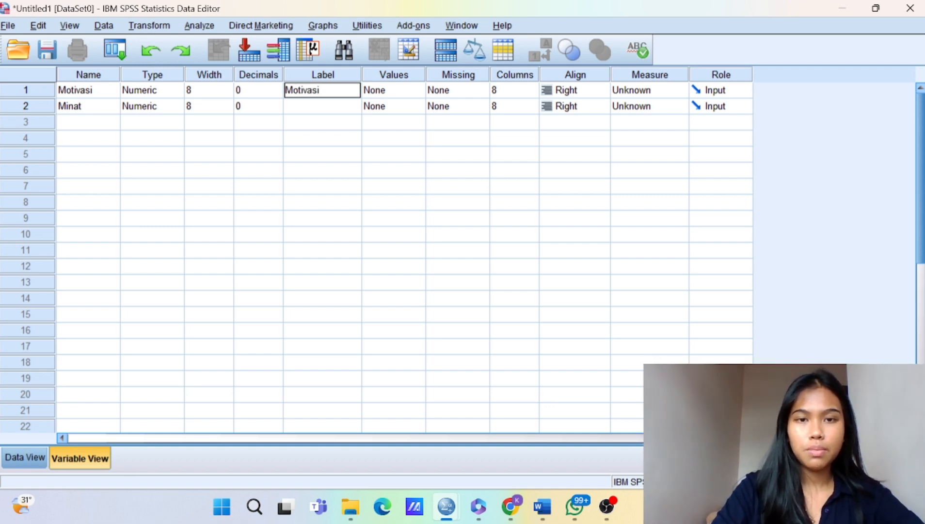
{"action": "type", "text": " Mha"}
{"action": "key", "text": "BackSpace"}
{"action": "key", "text": "BackSpace"}
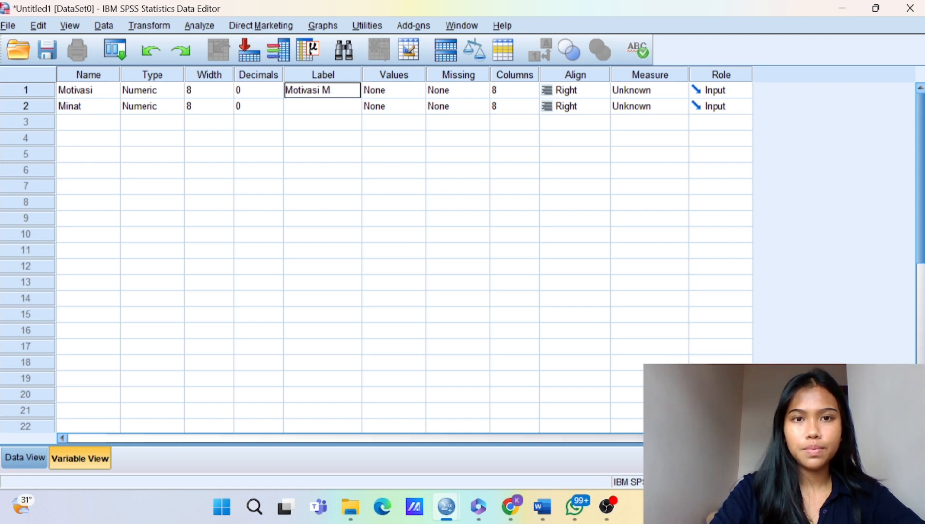
{"action": "type", "text": "ahasiswaa"}
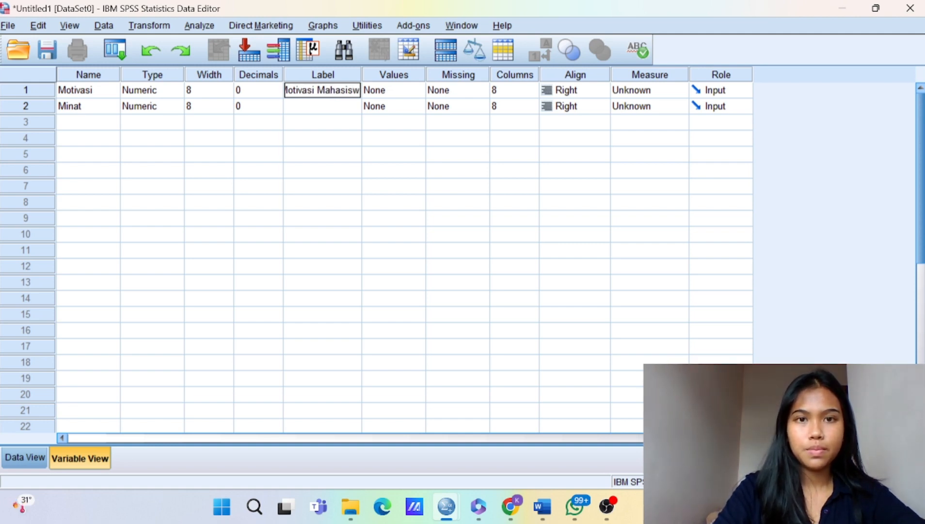
{"action": "key", "text": "BackSpace"}
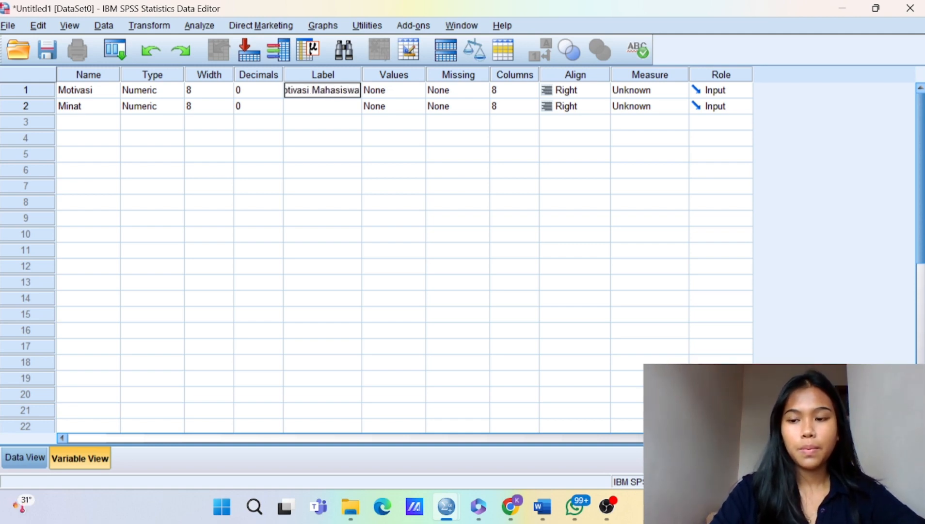
{"action": "key", "text": "Return"}
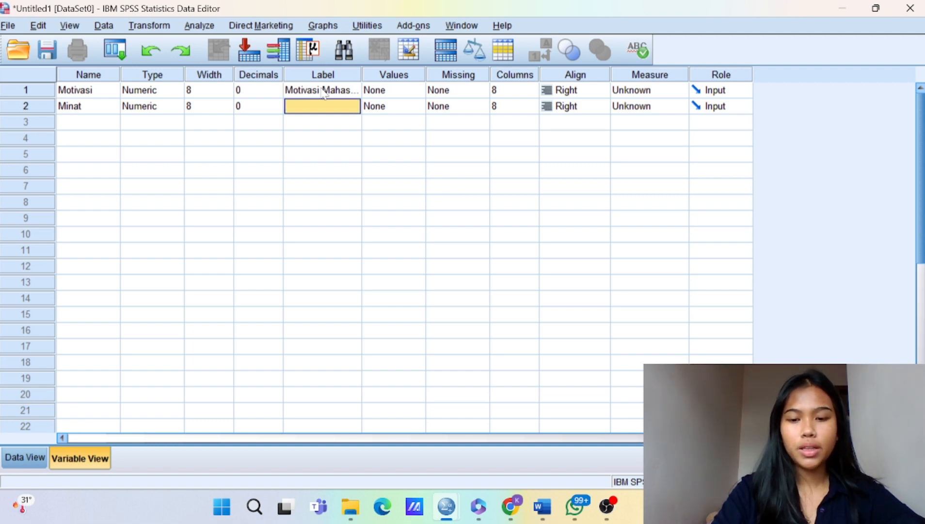
Step: Label the Minat variable as Minat Berorganisasi and display the empty data grid
{"action": "type", "text": "Minat"}
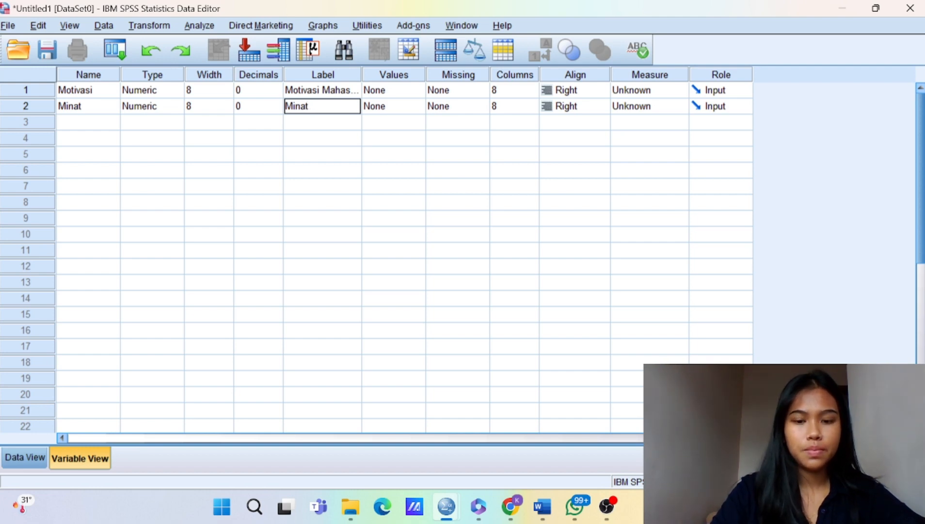
{"action": "type", "text": "Ber"}
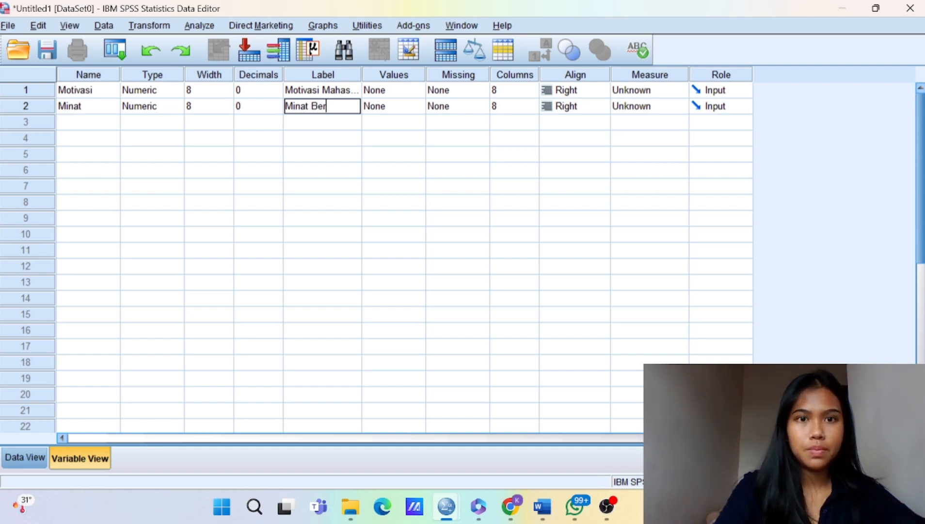
{"action": "type", "text": "organ"}
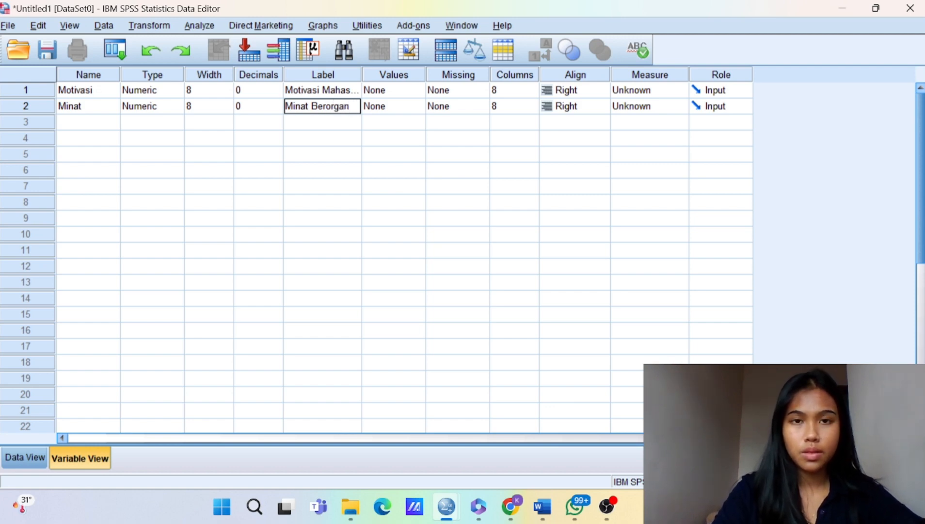
{"action": "type", "text": "isasi"}
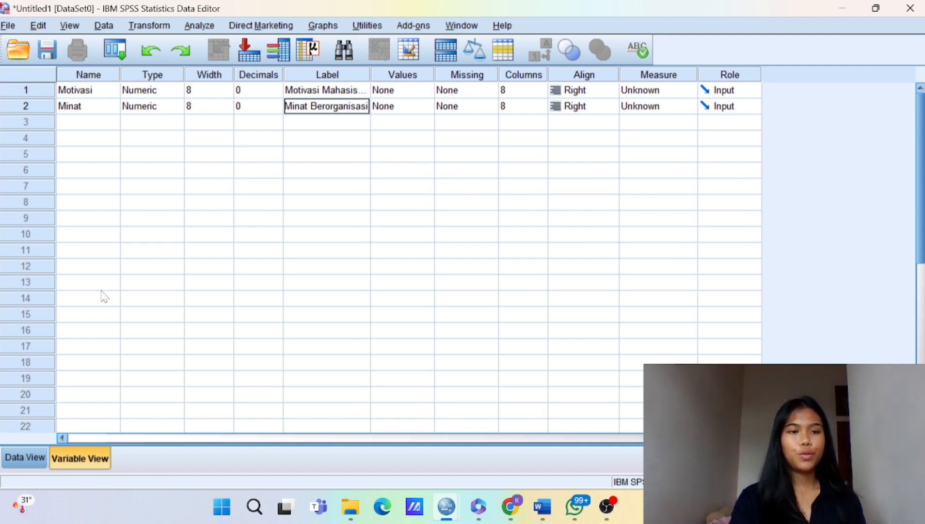
{"action": "left_click", "coordinate": [25, 456]}
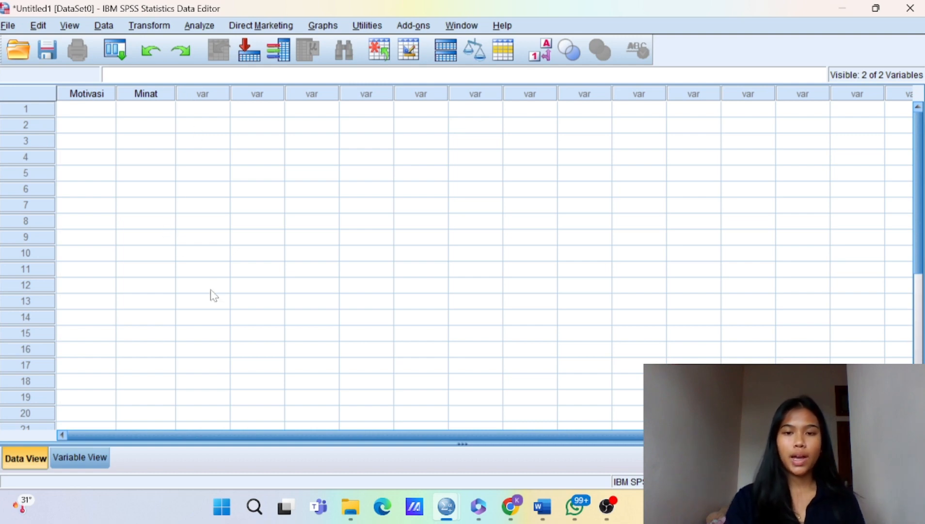
Step: Switch to the Google Forms responses in Chrome and examine the answer chart for the first Motivasi Mahasiswa question
{"action": "left_click", "coordinate": [510, 506]}
{"action": "scroll", "coordinate": [522, 342], "scroll_direction": "down", "scroll_amount": 10}
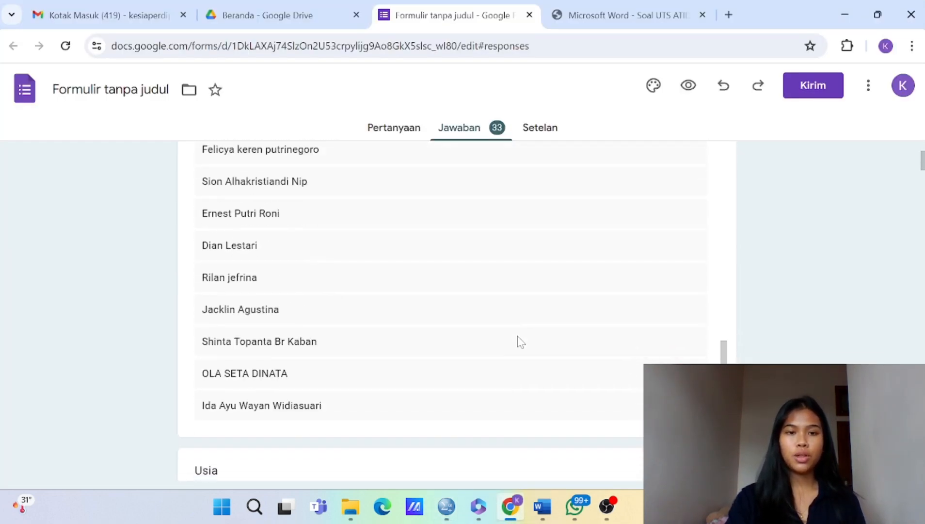
{"action": "scroll", "coordinate": [553, 258], "scroll_direction": "down", "scroll_amount": 20}
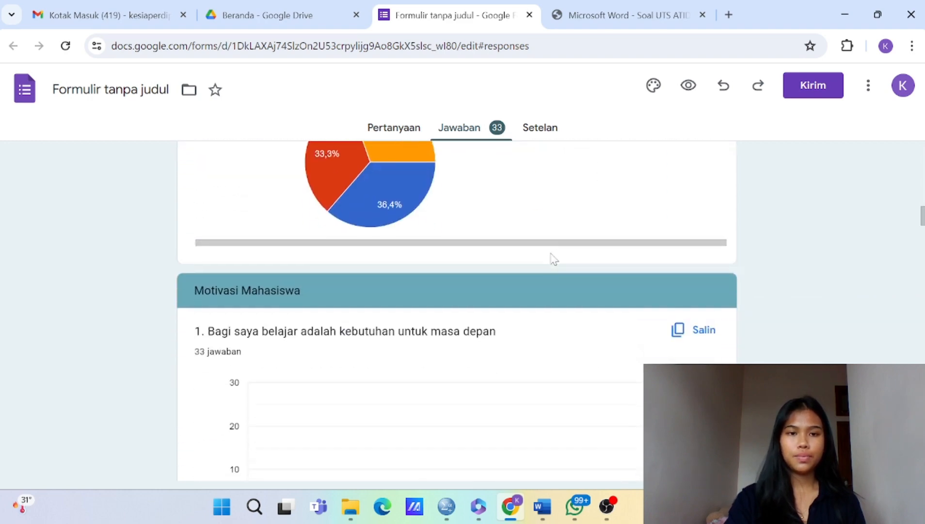
{"action": "scroll", "coordinate": [553, 258], "scroll_direction": "up", "scroll_amount": 3}
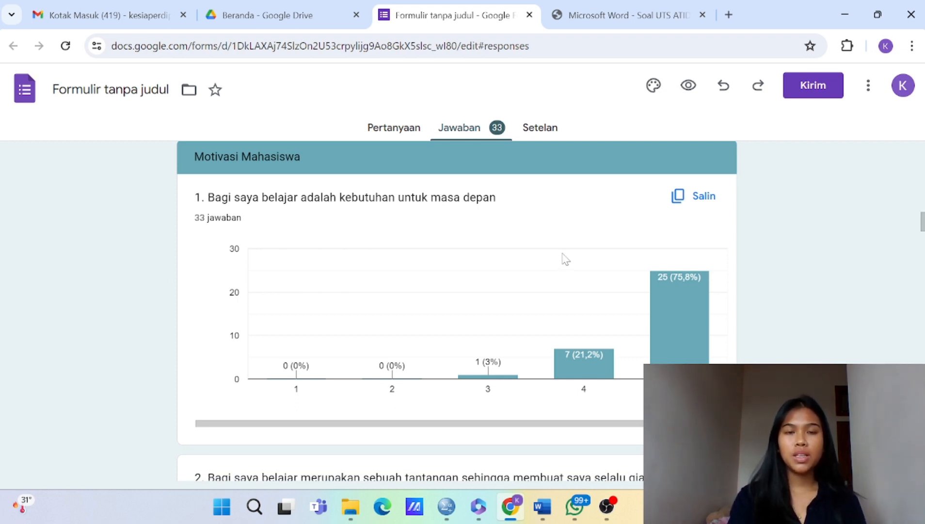
{"action": "mouse_move", "coordinate": [667, 296]}
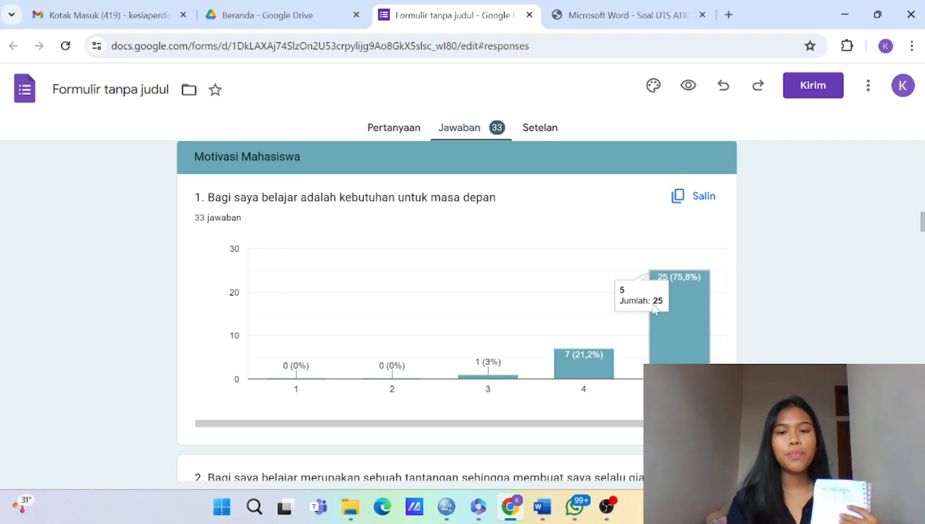
Step: Return to the SPSS dataset and enter the Motivasi scores 25, 18, 16, 13, 24, 18, 21, 22, 21 and 20 in rows 1 to 10
{"action": "mouse_move", "coordinate": [443, 506]}
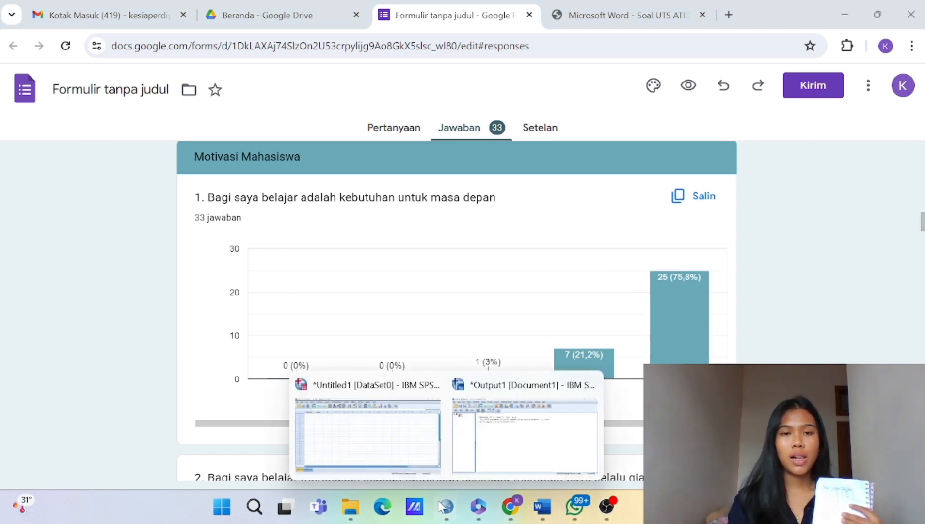
{"action": "left_click", "coordinate": [384, 452]}
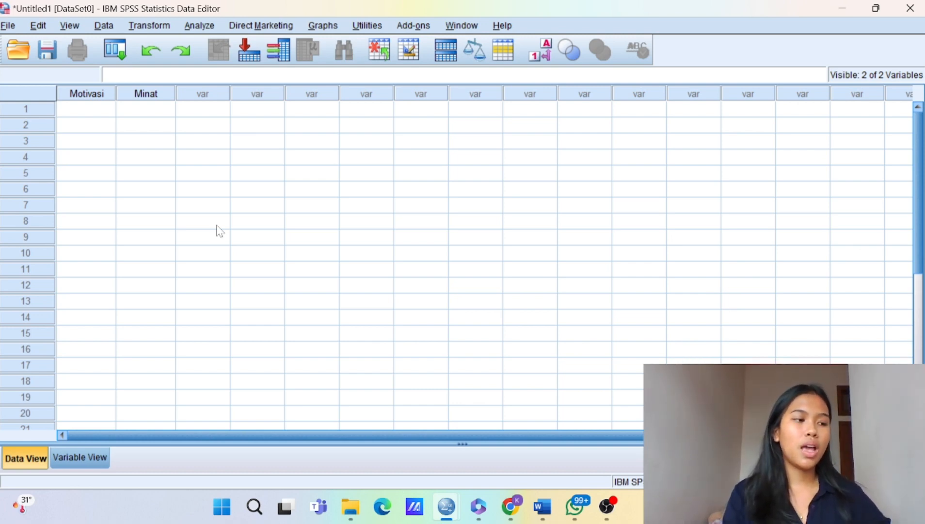
{"action": "left_click", "coordinate": [94, 114]}
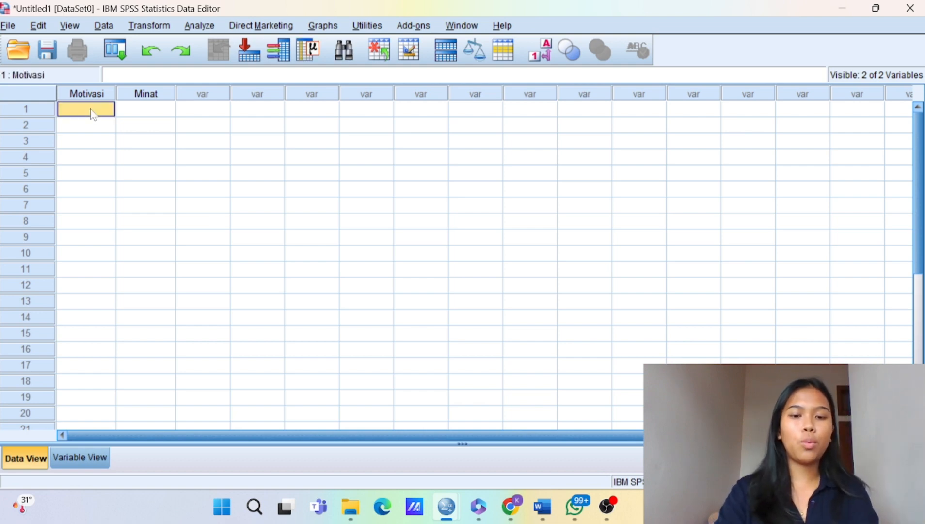
{"action": "type", "text": "25"}
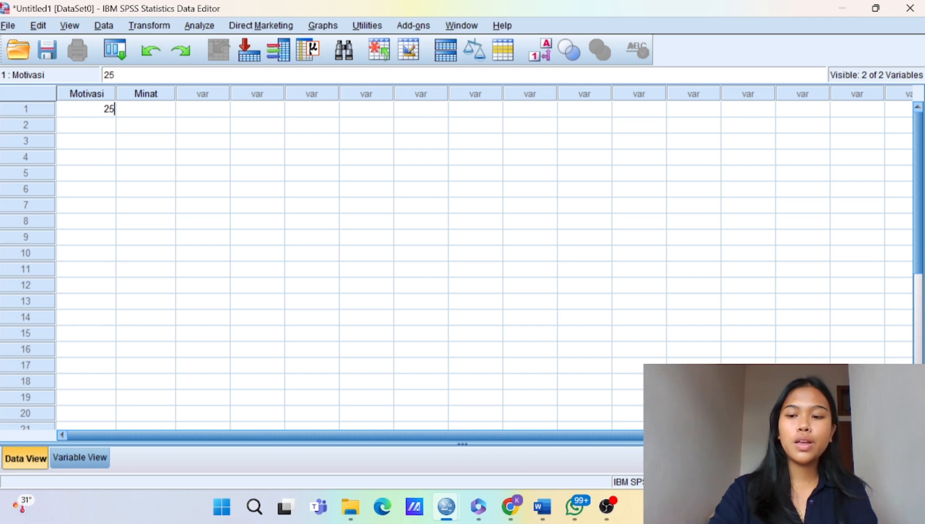
{"action": "key", "text": "Return"}
{"action": "type", "text": "18"}
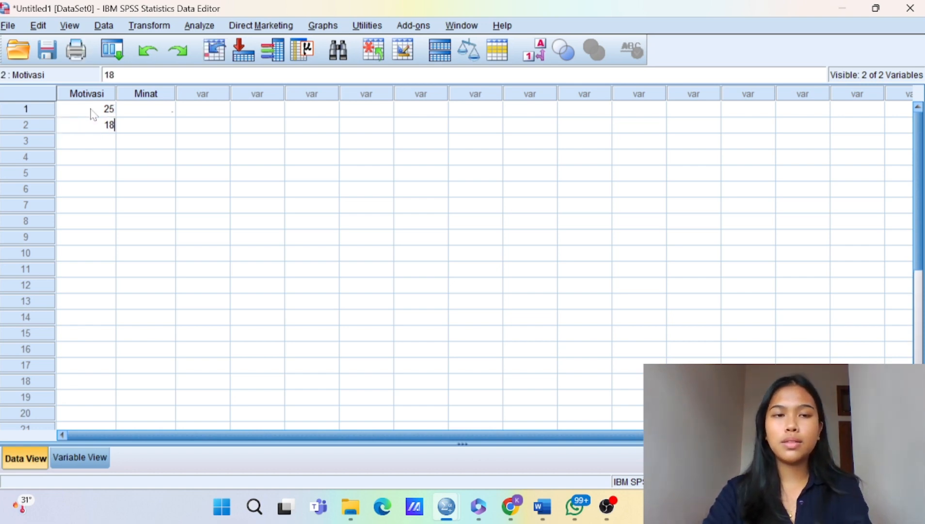
{"action": "key", "text": "Return"}
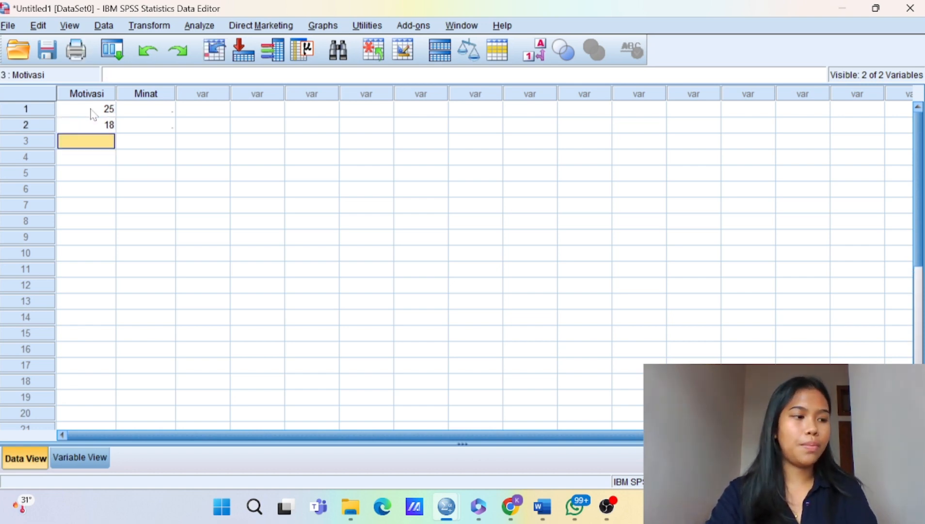
{"action": "type", "text": "16"}
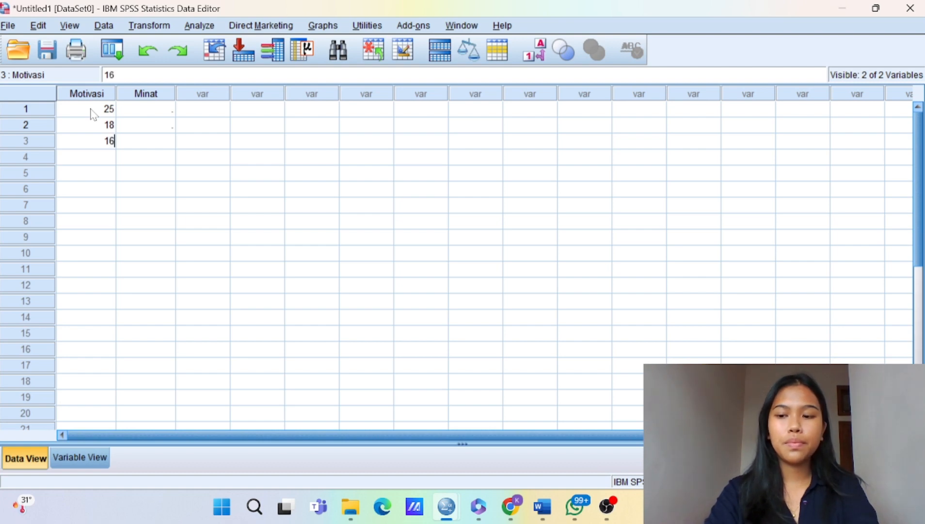
{"action": "key", "text": "Return"}
{"action": "type", "text": "13"}
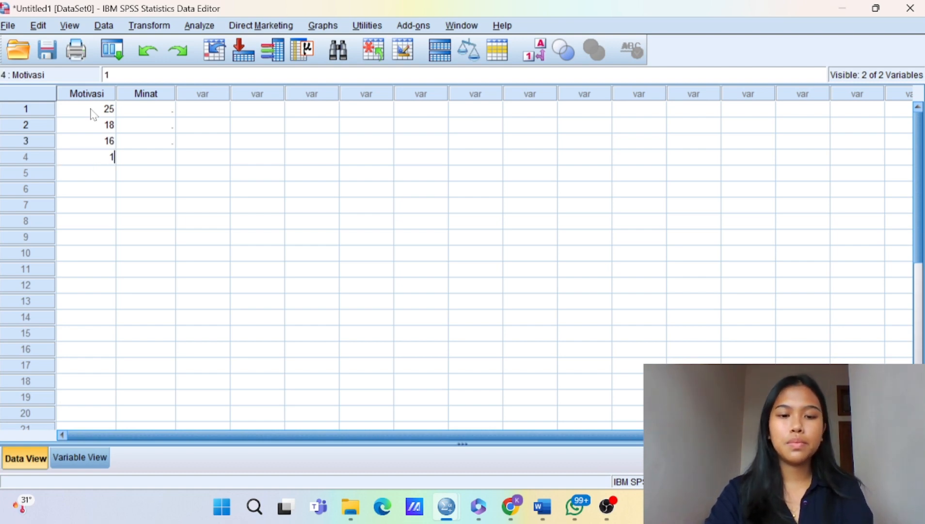
{"action": "key", "text": "Return"}
{"action": "type", "text": "24"}
{"action": "key", "text": "Return"}
{"action": "type", "text": "18"}
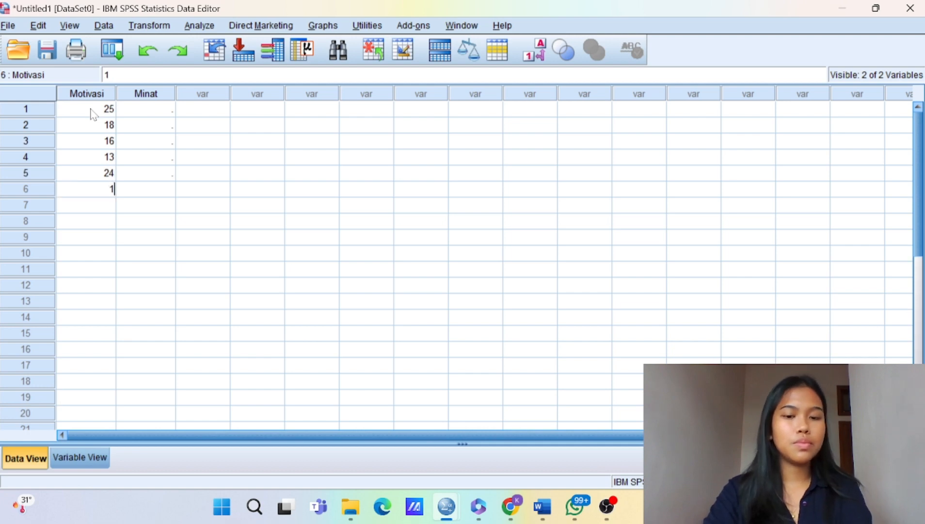
{"action": "key", "text": "Return"}
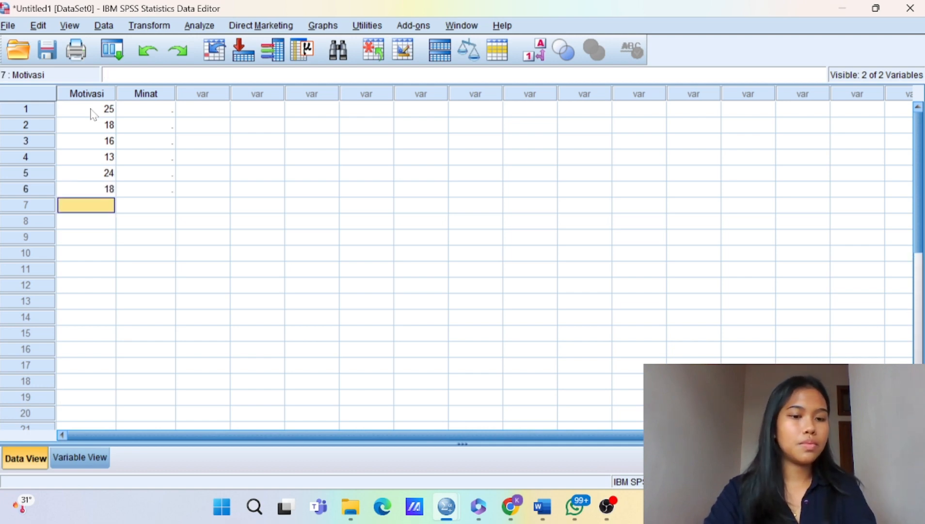
{"action": "type", "text": "21"}
{"action": "key", "text": "Return"}
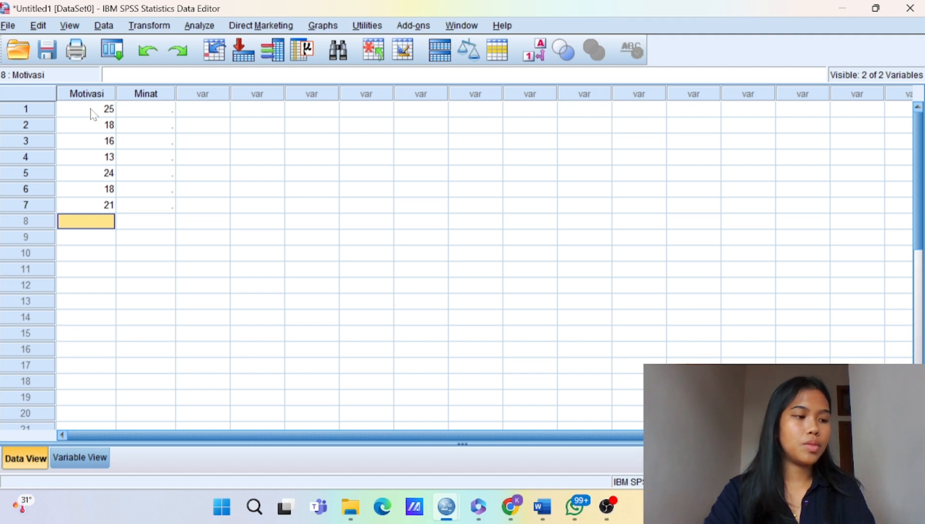
{"action": "type", "text": "22"}
{"action": "key", "text": "Return"}
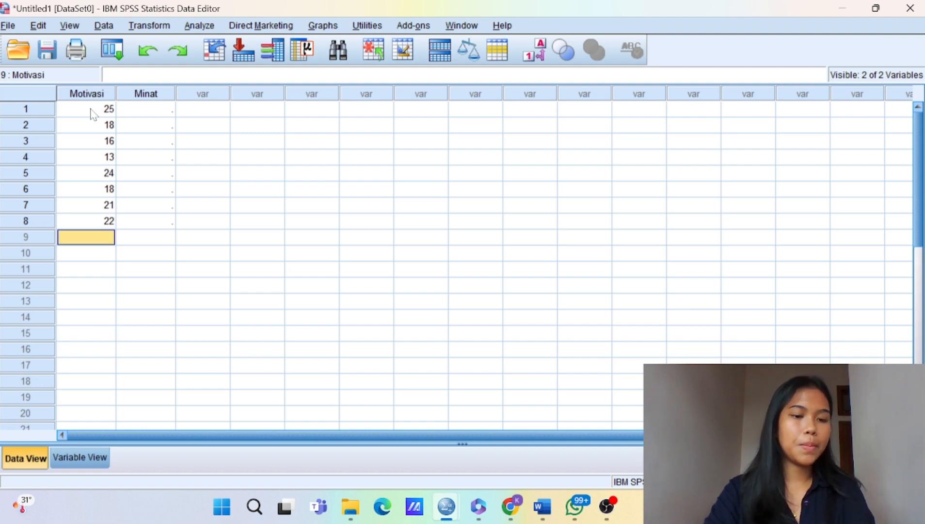
{"action": "type", "text": "21"}
{"action": "key", "text": "Return"}
{"action": "type", "text": "2"}
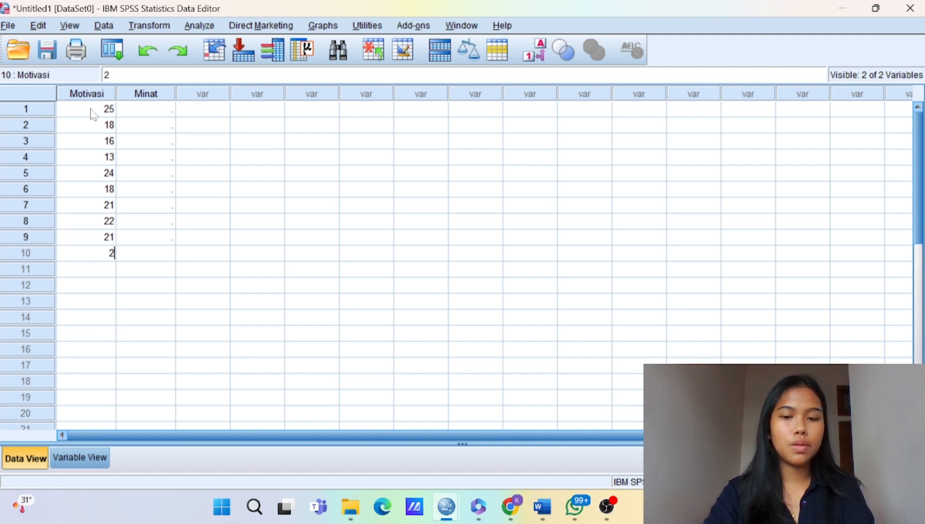
{"action": "type", "text": "8"}
Step: Enter the Minat scores 20, 16, 14, 12, 11, 15, 12, 15, 14 and 13 in rows 1 to 10
{"action": "left_click", "coordinate": [130, 111]}
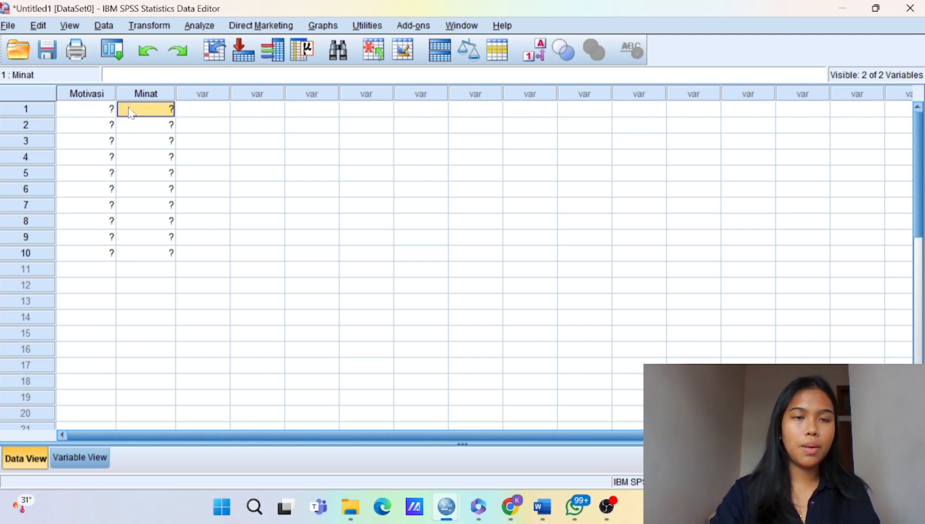
{"action": "type", "text": "20"}
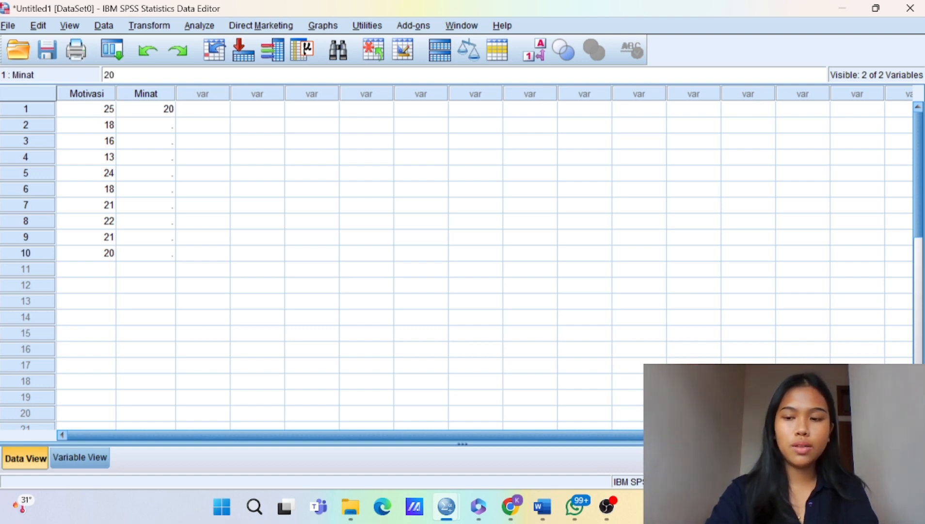
{"action": "key", "text": "Return"}
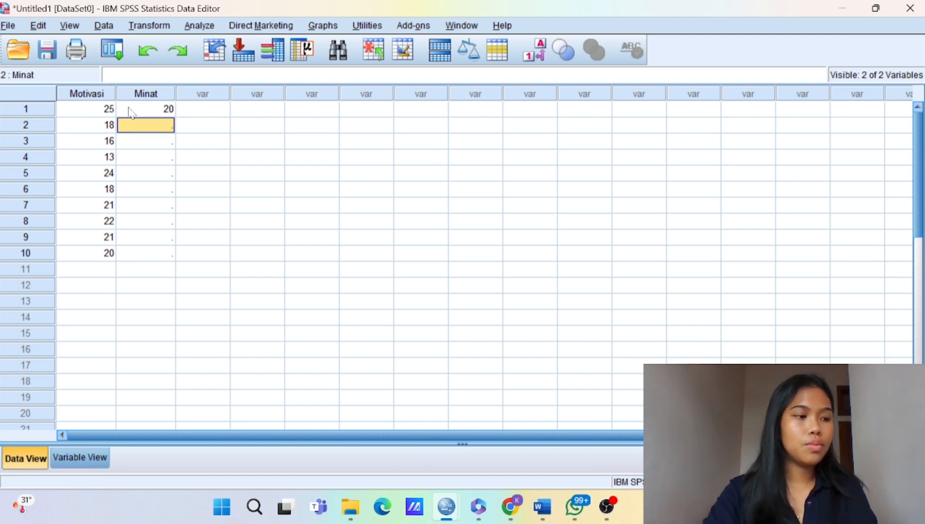
{"action": "type", "text": "16"}
{"action": "key", "text": "Return"}
{"action": "type", "text": "14"}
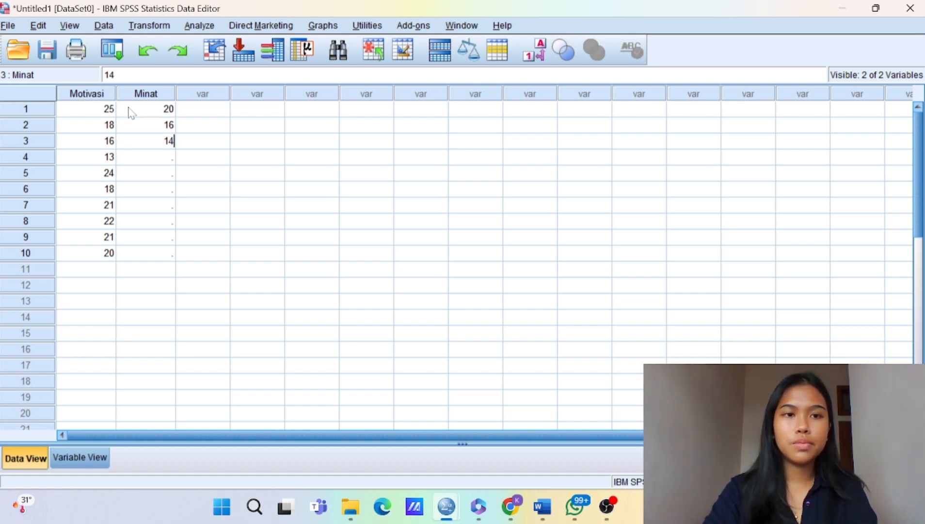
{"action": "key", "text": "Return"}
{"action": "type", "text": "12"}
{"action": "key", "text": "Return"}
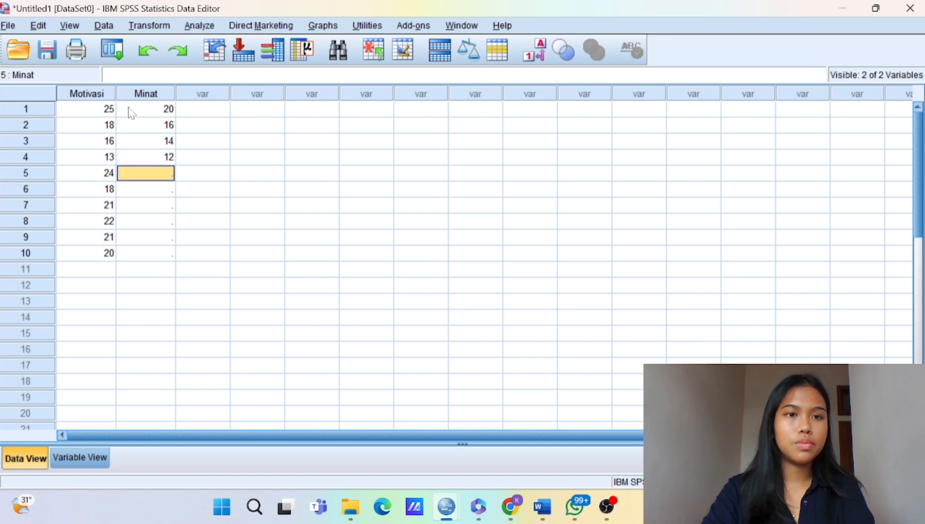
{"action": "type", "text": "11"}
{"action": "key", "text": "Return"}
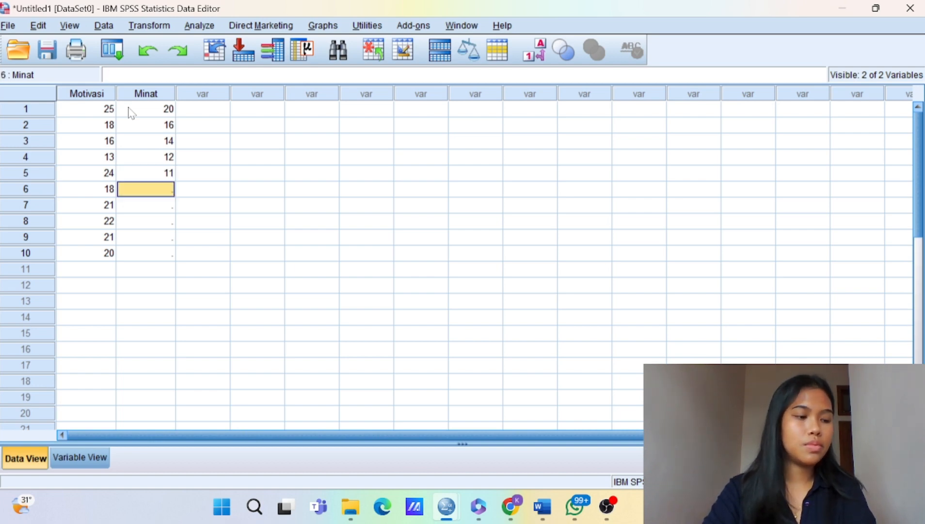
{"action": "type", "text": "15"}
{"action": "key", "text": "Return"}
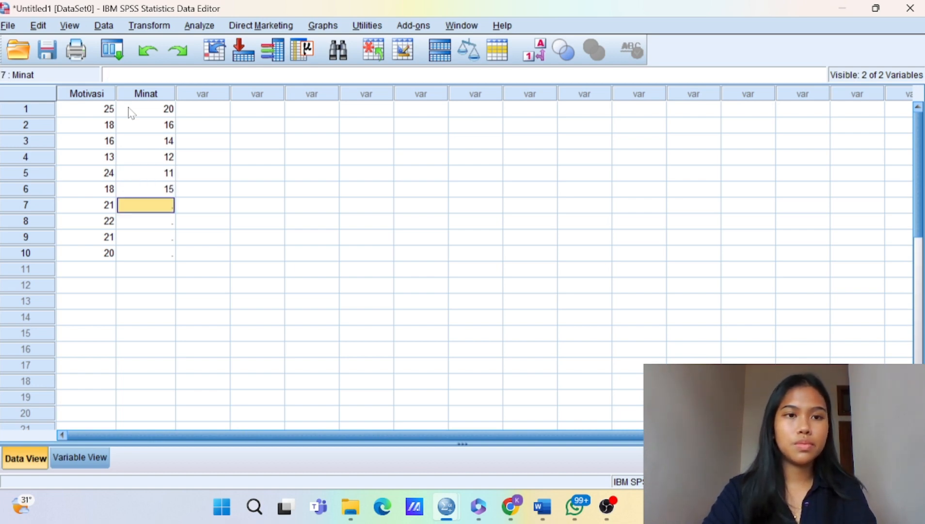
{"action": "type", "text": "12"}
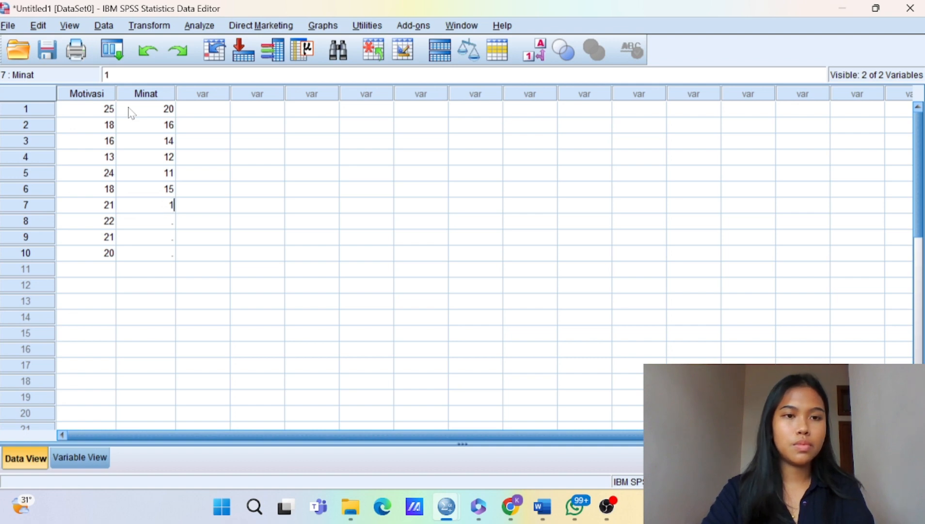
{"action": "key", "text": "Return"}
{"action": "type", "text": "15"}
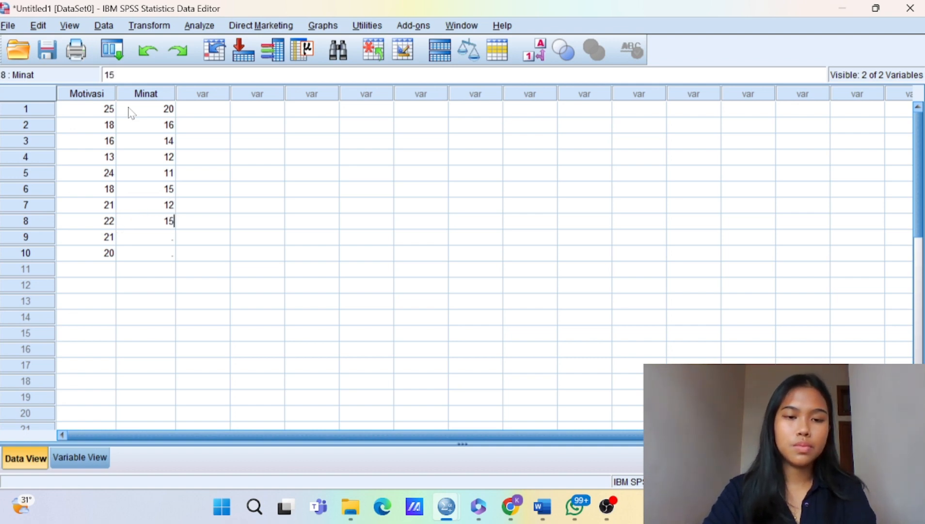
{"action": "key", "text": "Return"}
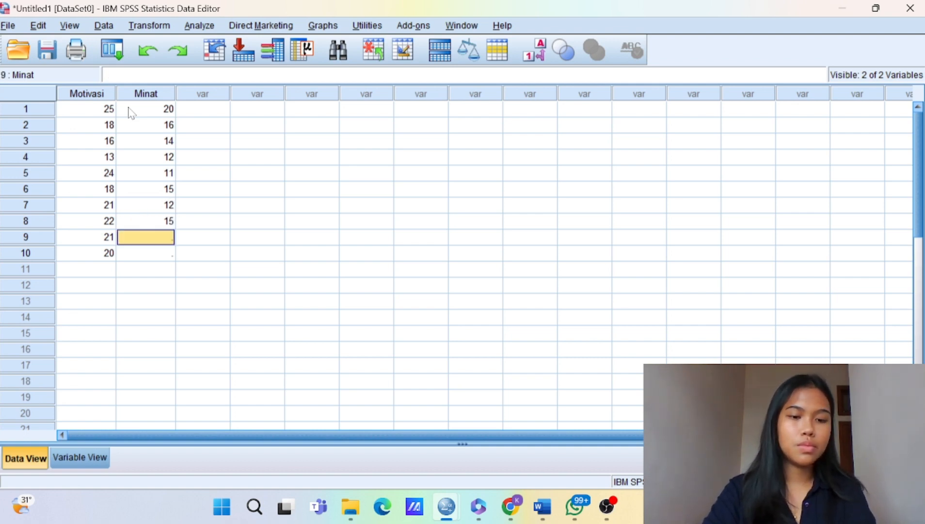
{"action": "type", "text": "14"}
{"action": "key", "text": "Return"}
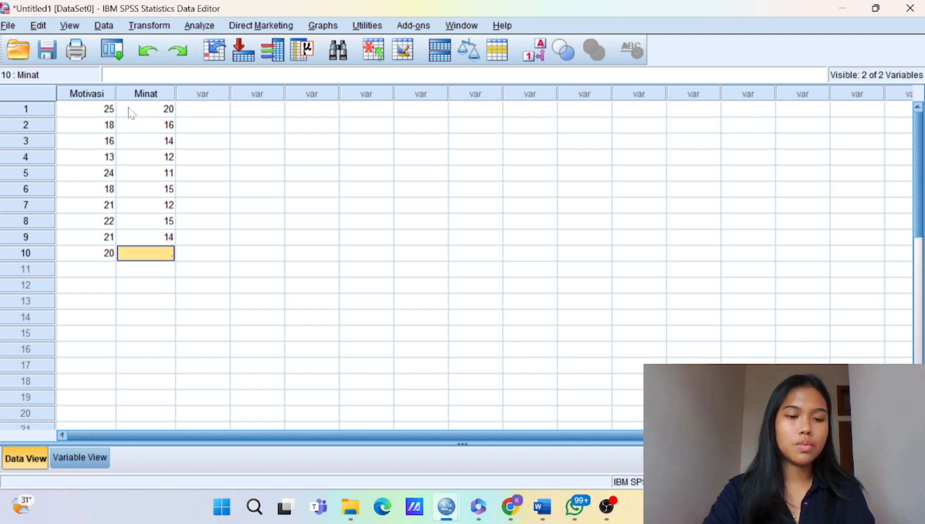
{"action": "type", "text": "13"}
{"action": "key", "text": "Return"}
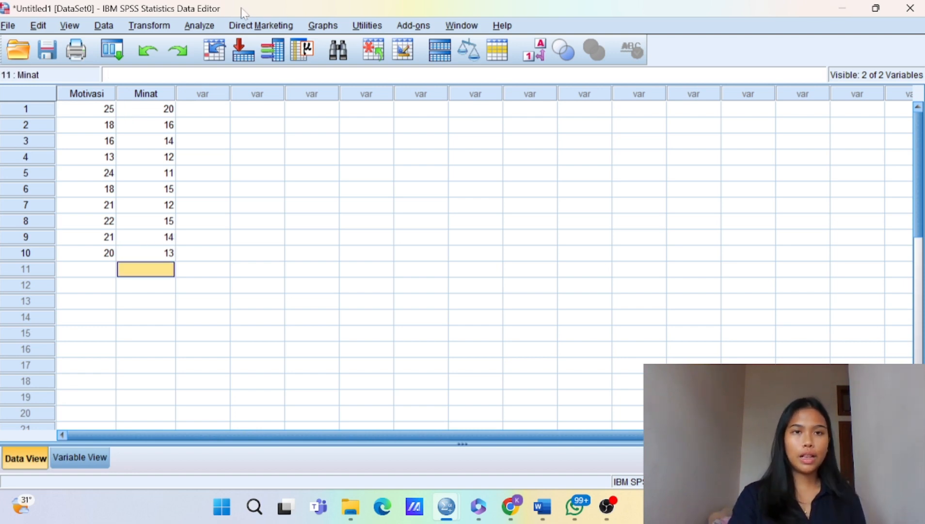
Step: Run a two-tailed bivariate correlation between Motivasi Mahasiswa and Minat Berorganisasi with both Pearson and Spearman coefficients
{"action": "left_click", "coordinate": [210, 26]}
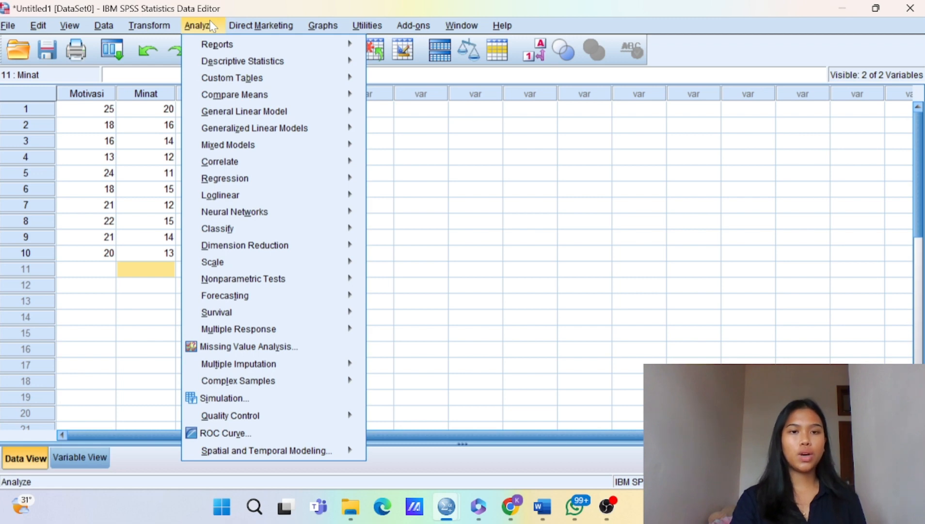
{"action": "mouse_move", "coordinate": [263, 165]}
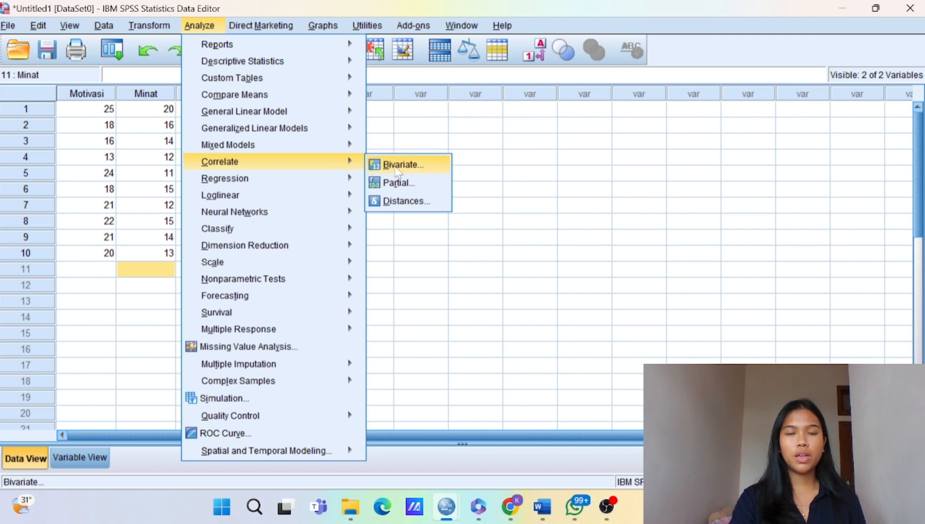
{"action": "left_click", "coordinate": [400, 165]}
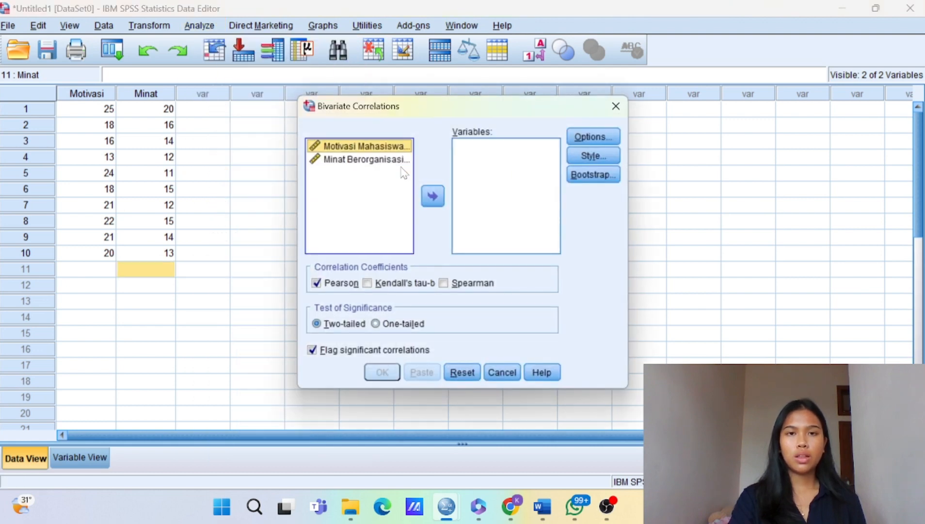
{"action": "left_click", "coordinate": [433, 201]}
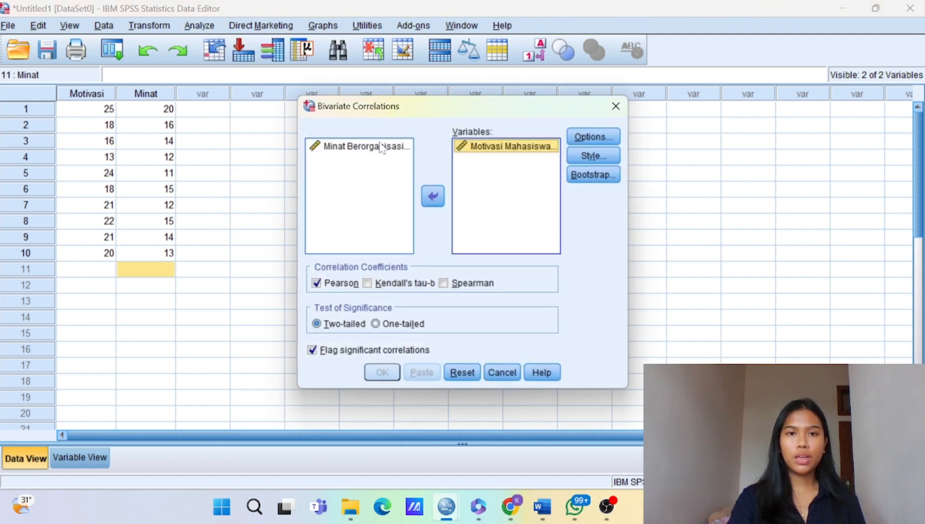
{"action": "left_click", "coordinate": [388, 146]}
{"action": "left_click", "coordinate": [443, 197]}
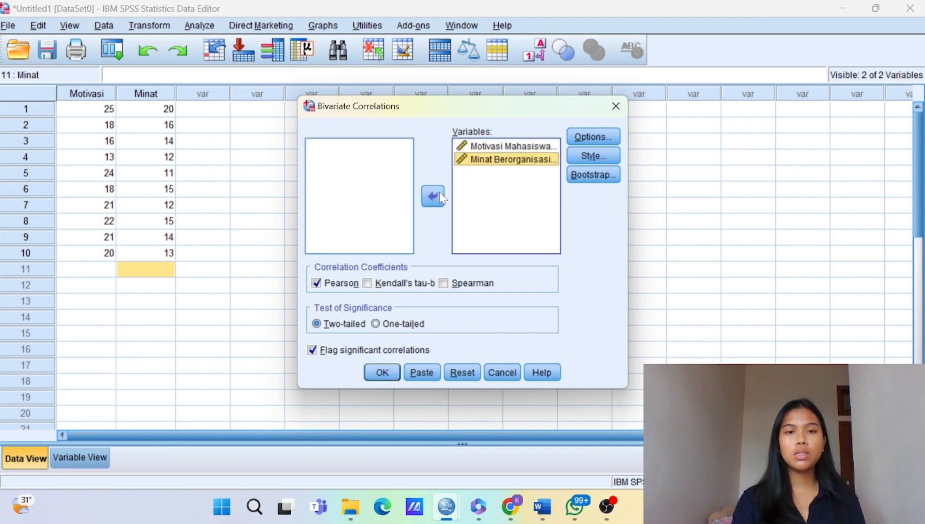
{"action": "left_click", "coordinate": [442, 284]}
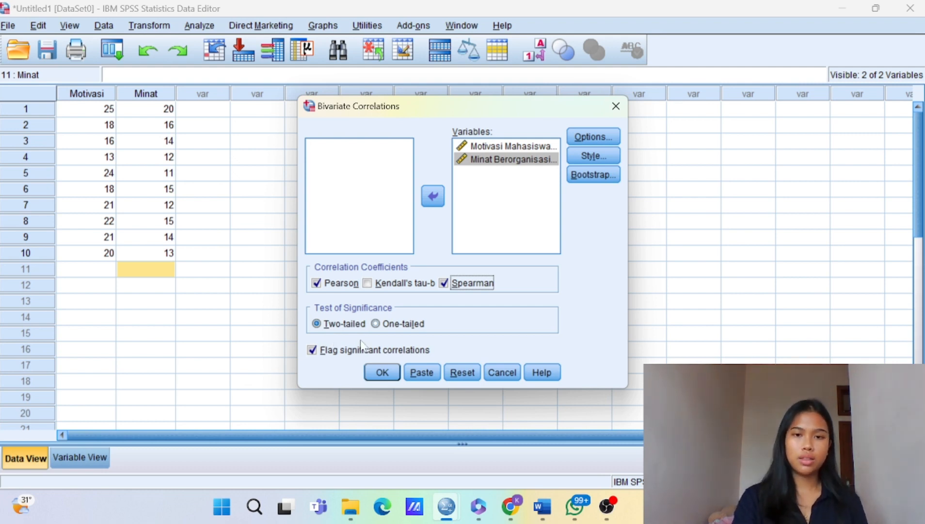
{"action": "left_click", "coordinate": [383, 372]}
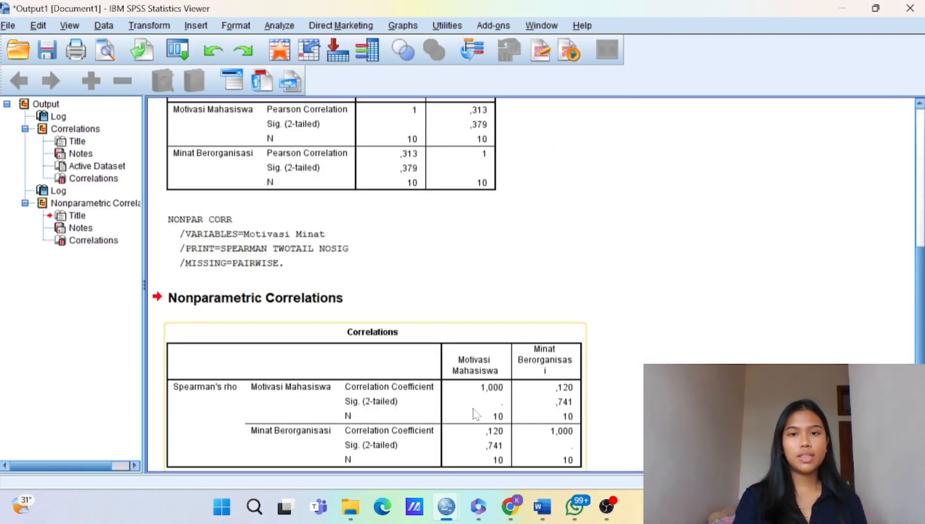
Step: Examine the Spearman's rho correlations table under Nonparametric Correlations in the output
{"action": "scroll", "coordinate": [485, 417], "scroll_direction": "down", "scroll_amount": 1}
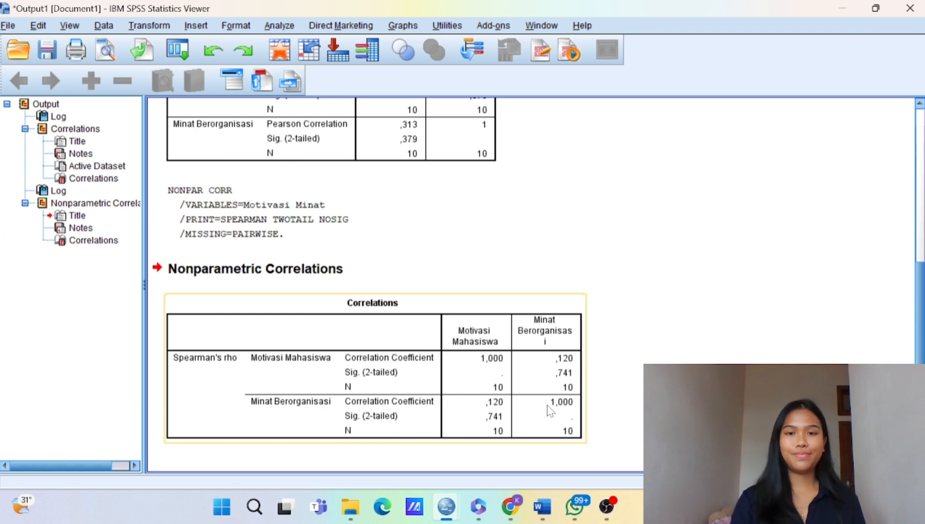
{"action": "left_click", "coordinate": [549, 410]}
{"action": "right_click", "coordinate": [539, 407]}
{"action": "left_click", "coordinate": [549, 402]}
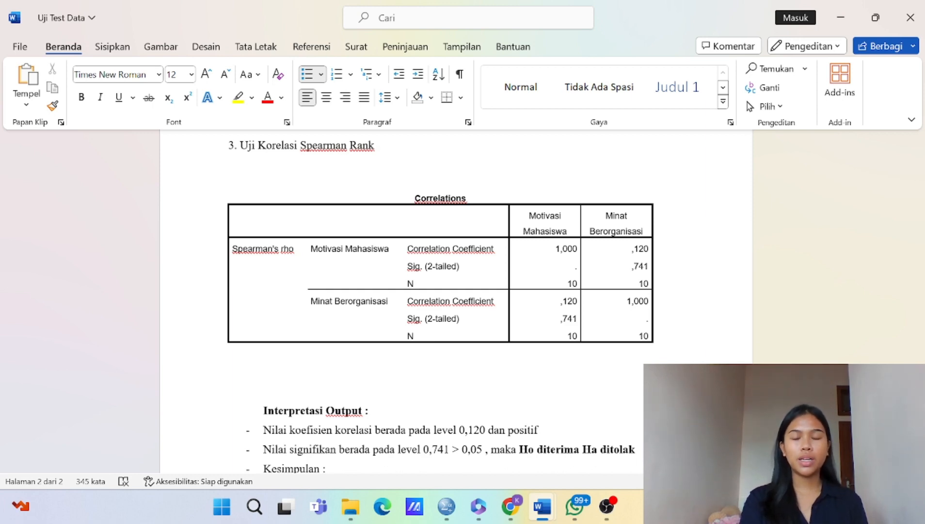
Step: Switch to the Uji Test Data document in Word and read the output interpretation under the Spearman Rank correlation table
{"action": "scroll", "coordinate": [456, 300], "scroll_direction": "down", "scroll_amount": 3}
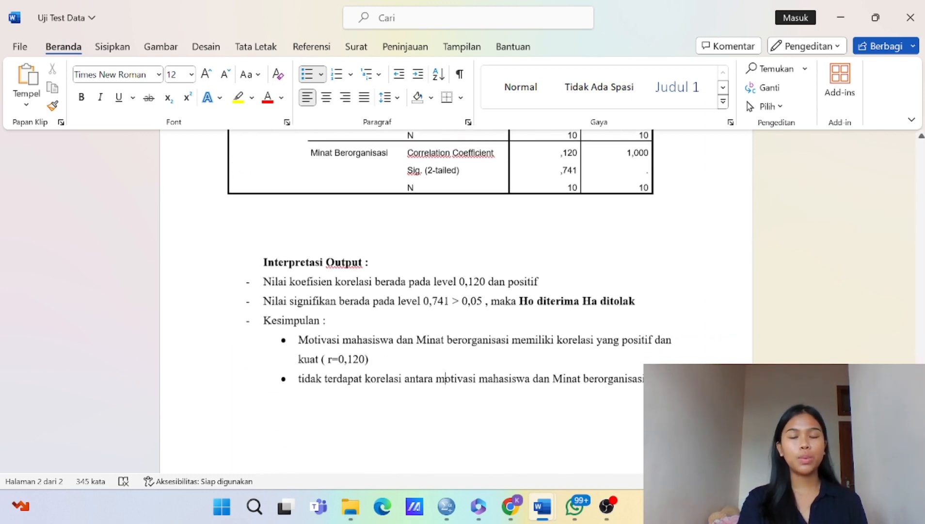
{"action": "scroll", "coordinate": [442, 379], "scroll_direction": "up", "scroll_amount": 1}
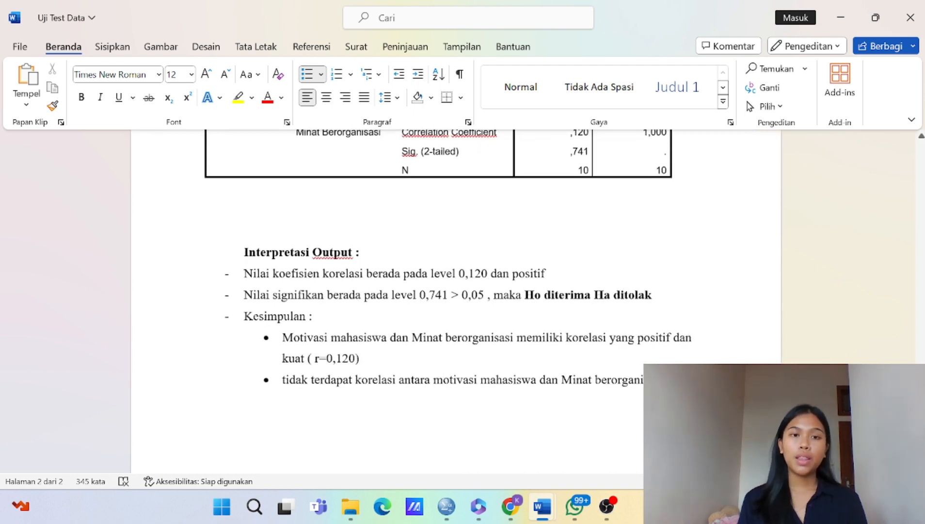